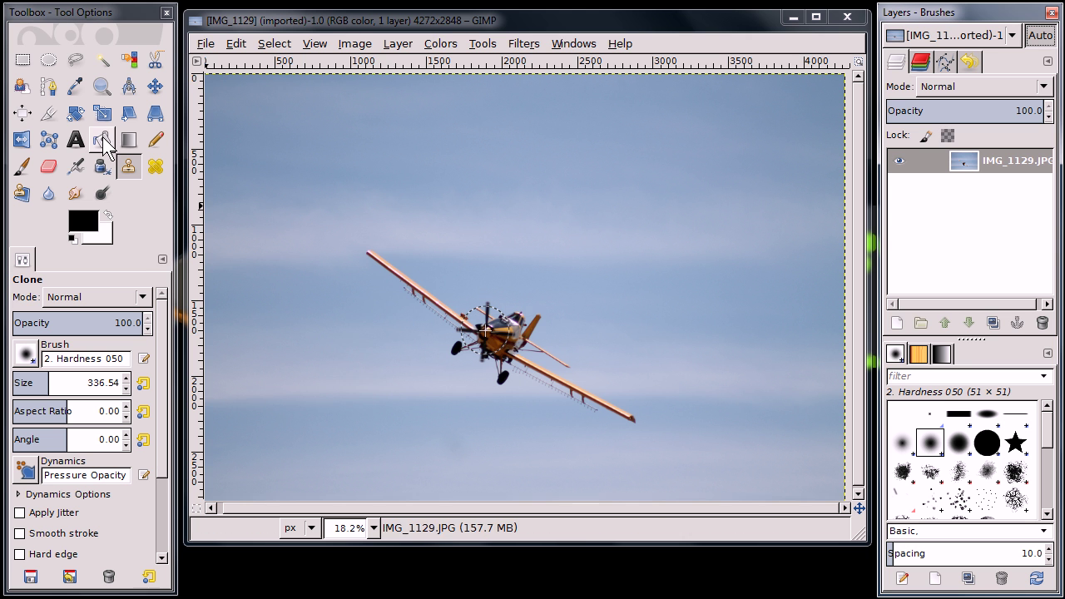
Step: Smudge the plane's left wing toward the fuselage, then undo the smudge
{"action": "left_click", "coordinate": [76, 192]}
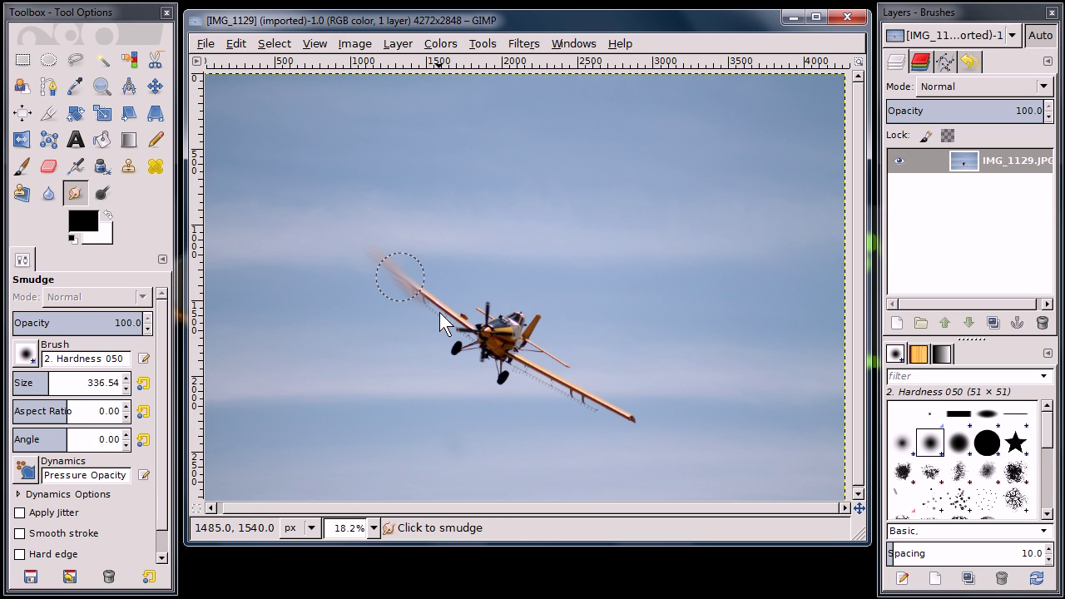
{"action": "left_click_drag", "start_coordinate": [393, 266], "coordinate": [482, 328]}
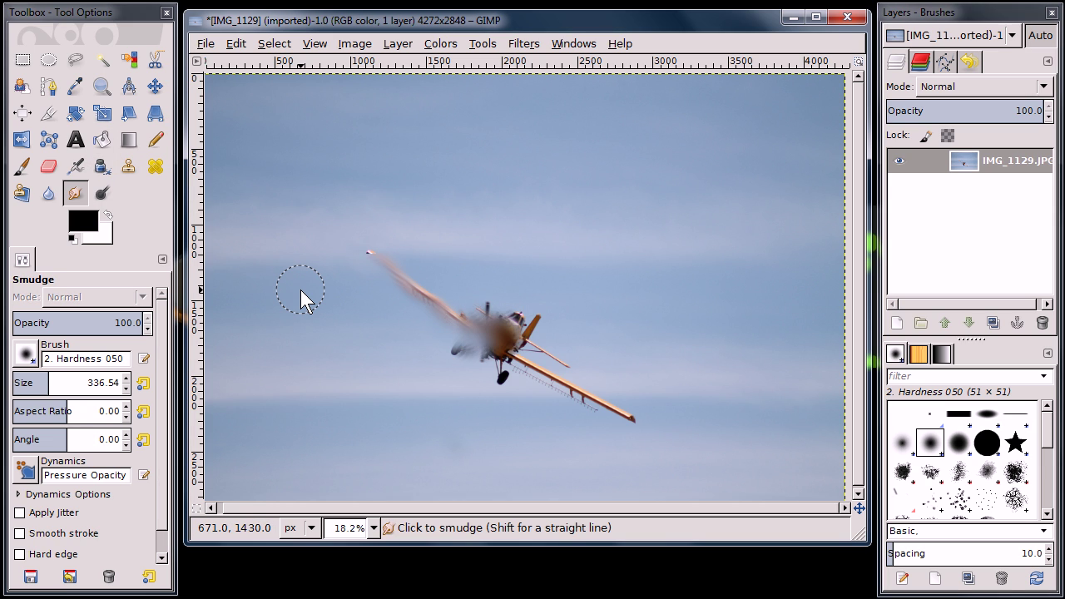
{"action": "key", "text": "ctrl+z"}
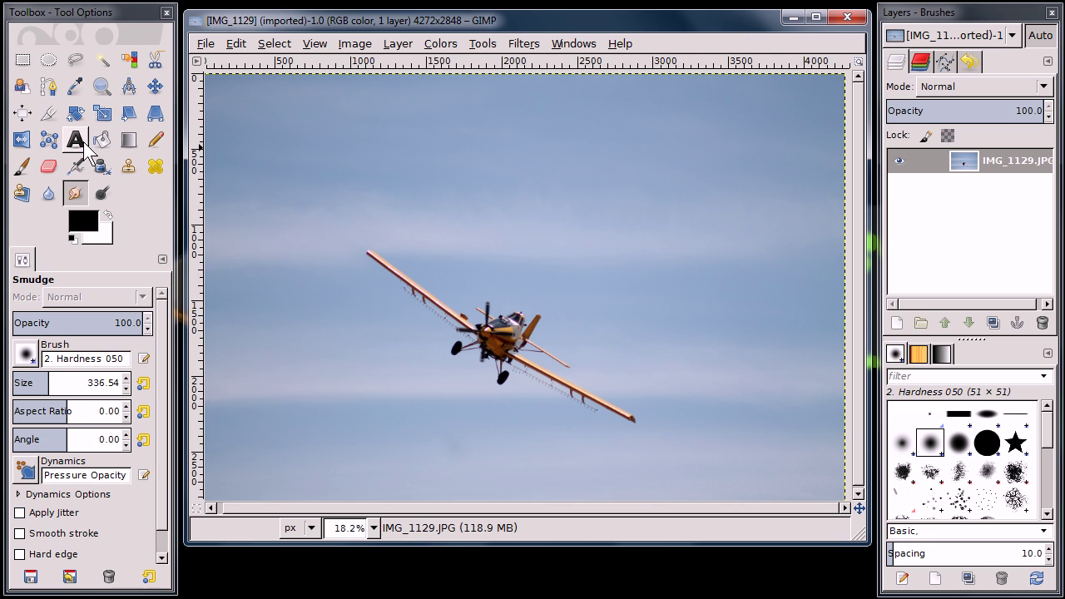
Step: Clone the yellow plane from its body into the sky above and right of the original
{"action": "left_click", "coordinate": [128, 166]}
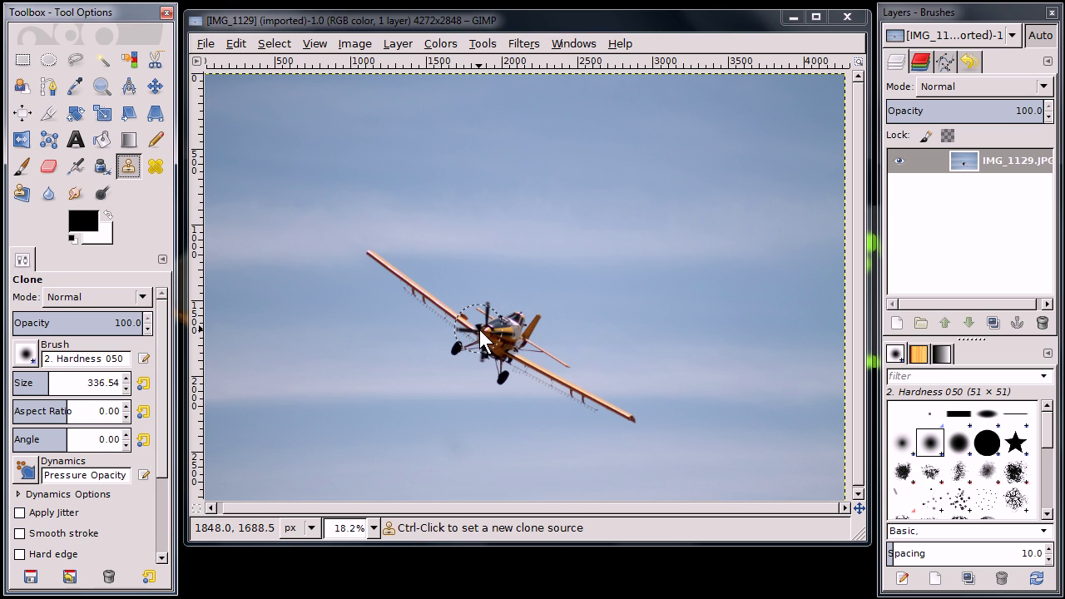
{"action": "left_click", "coordinate": [486, 338], "text": "ctrl"}
{"action": "mouse_move", "coordinate": [542, 240]}
{"action": "left_mouse_down"}
{"action": "mouse_move", "coordinate": [570, 228]}
{"action": "mouse_move", "coordinate": [523, 199]}
{"action": "mouse_move", "coordinate": [457, 188]}
{"action": "mouse_move", "coordinate": [559, 254]}
{"action": "mouse_move", "coordinate": [544, 223]}
{"action": "mouse_move", "coordinate": [606, 264]}
{"action": "mouse_move", "coordinate": [557, 249]}
{"action": "mouse_move", "coordinate": [617, 301]}
{"action": "mouse_move", "coordinate": [624, 288]}
{"action": "mouse_move", "coordinate": [662, 297]}
{"action": "mouse_move", "coordinate": [409, 140]}
{"action": "mouse_move", "coordinate": [472, 224]}
{"action": "mouse_move", "coordinate": [573, 277]}
{"action": "left_mouse_up"}
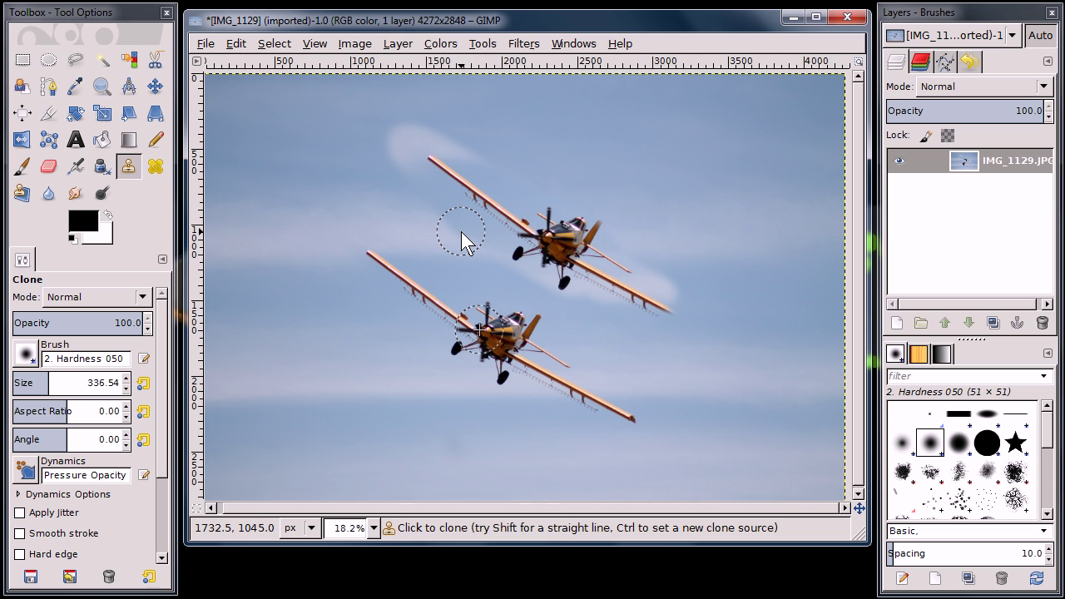
{"action": "key", "text": "plus"}
{"action": "key", "text": "plus"}
{"action": "key", "text": "plus"}
{"action": "key", "text": "plus"}
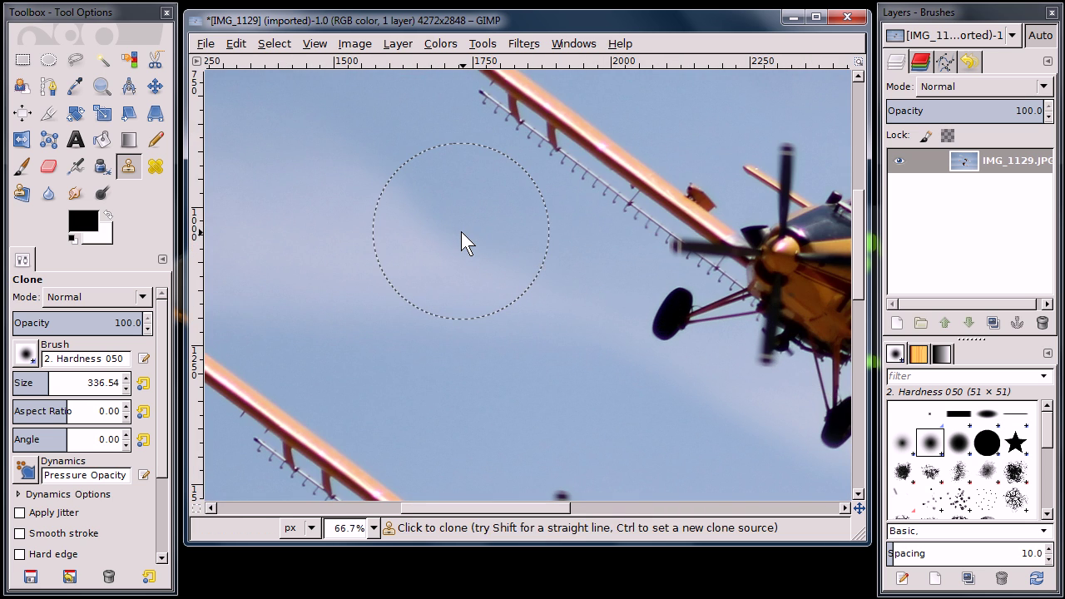
{"action": "scroll", "coordinate": [466, 231], "scroll_direction": "right", "scroll_amount": 3}
{"action": "scroll", "coordinate": [486, 230], "scroll_direction": "up", "scroll_amount": 3}
{"action": "scroll", "coordinate": [485, 230], "scroll_direction": "right", "scroll_amount": 2}
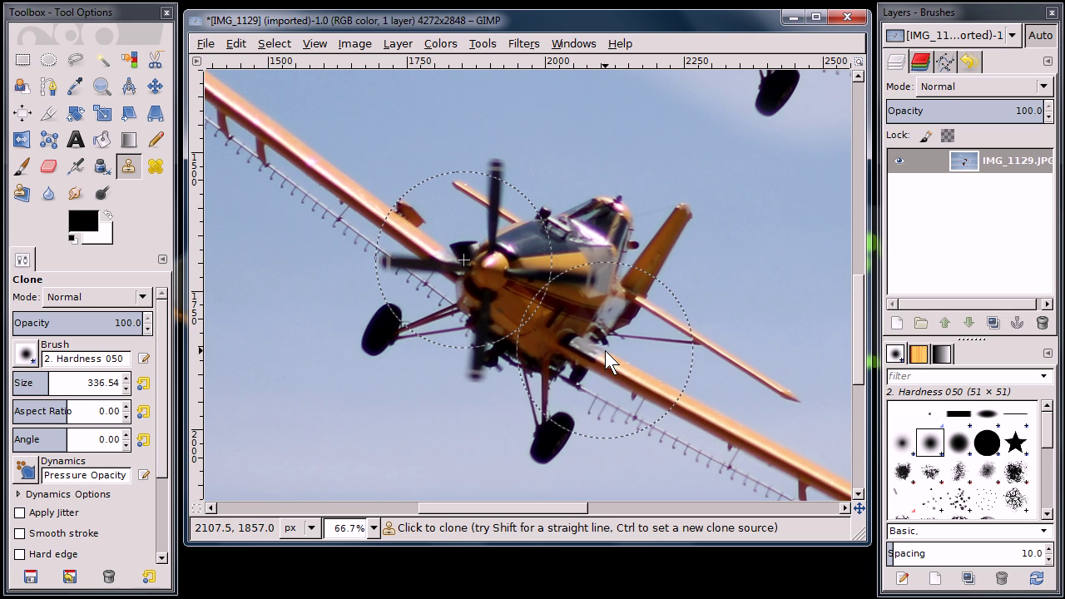
Step: Invert the photo's colours so the sky turns brown and the planes pale blue
{"action": "left_click", "coordinate": [398, 43]}
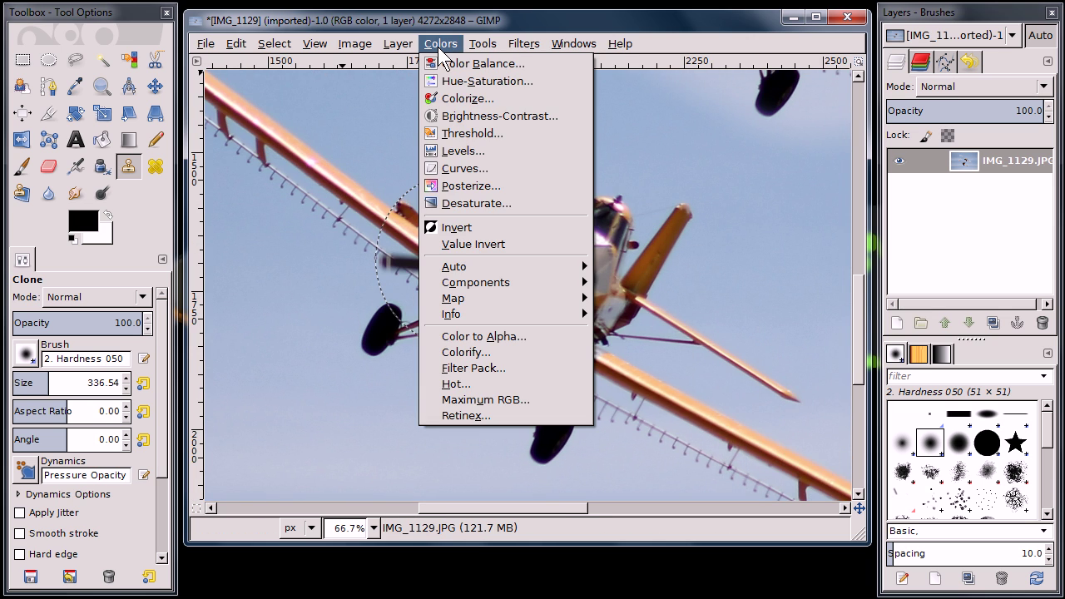
{"action": "left_click", "coordinate": [455, 233]}
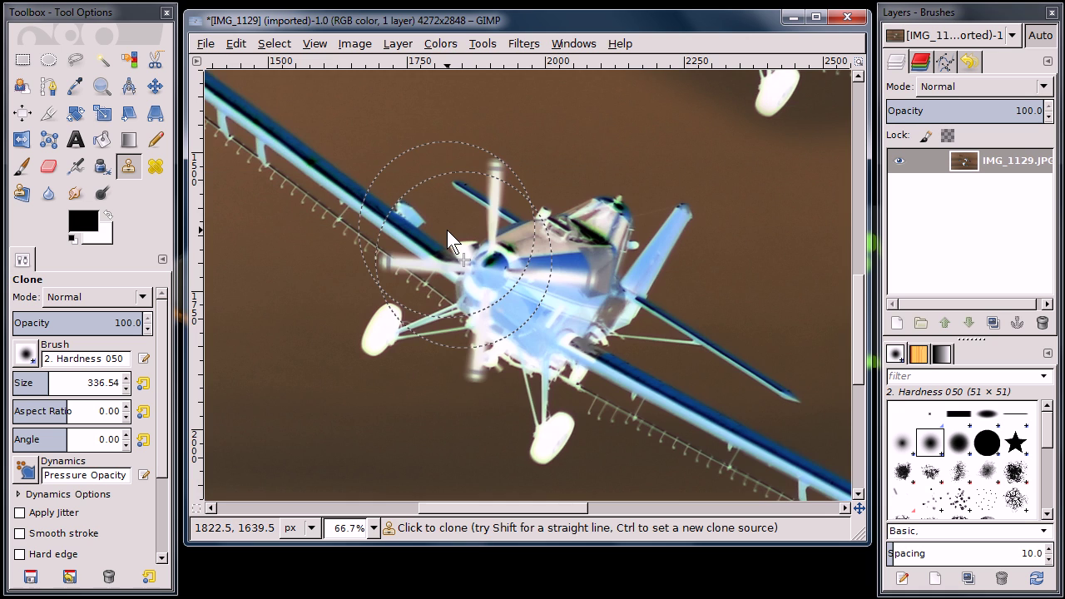
{"action": "scroll", "coordinate": [479, 275], "scroll_direction": "up", "scroll_amount": 10}
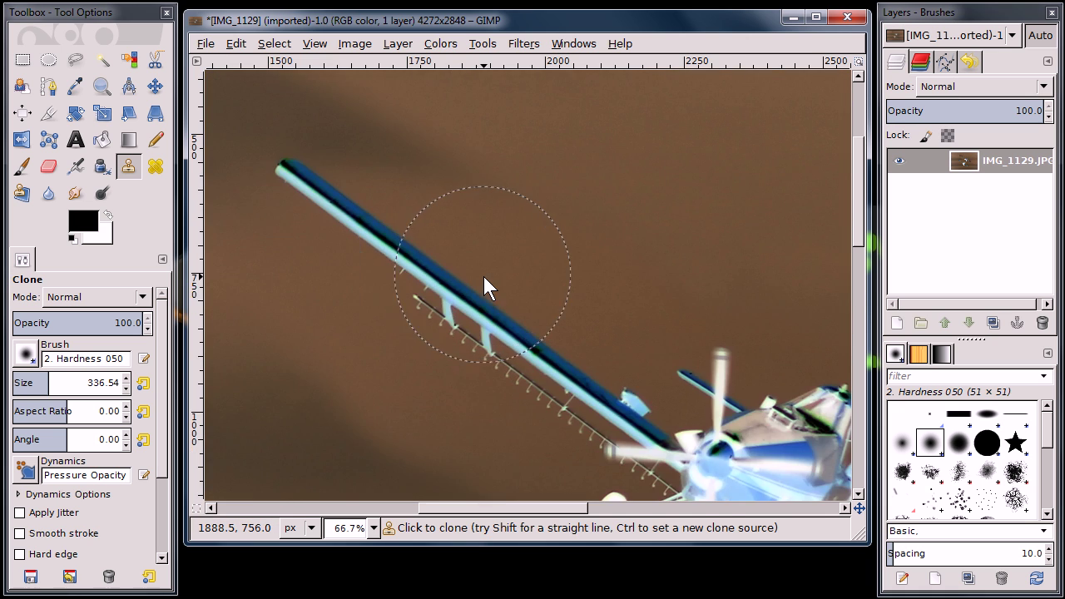
{"action": "scroll", "coordinate": [483, 276], "scroll_direction": "down", "scroll_amount": 5}
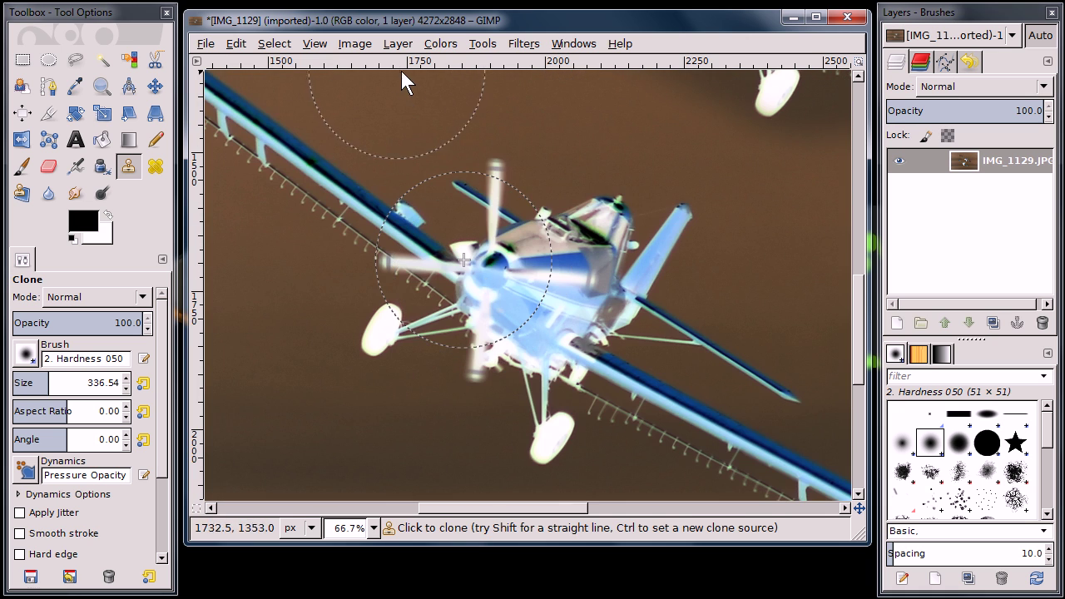
Step: Glance at the Layer menu without changing anything, then minimize GIMP to the desktop
{"action": "left_click", "coordinate": [398, 44]}
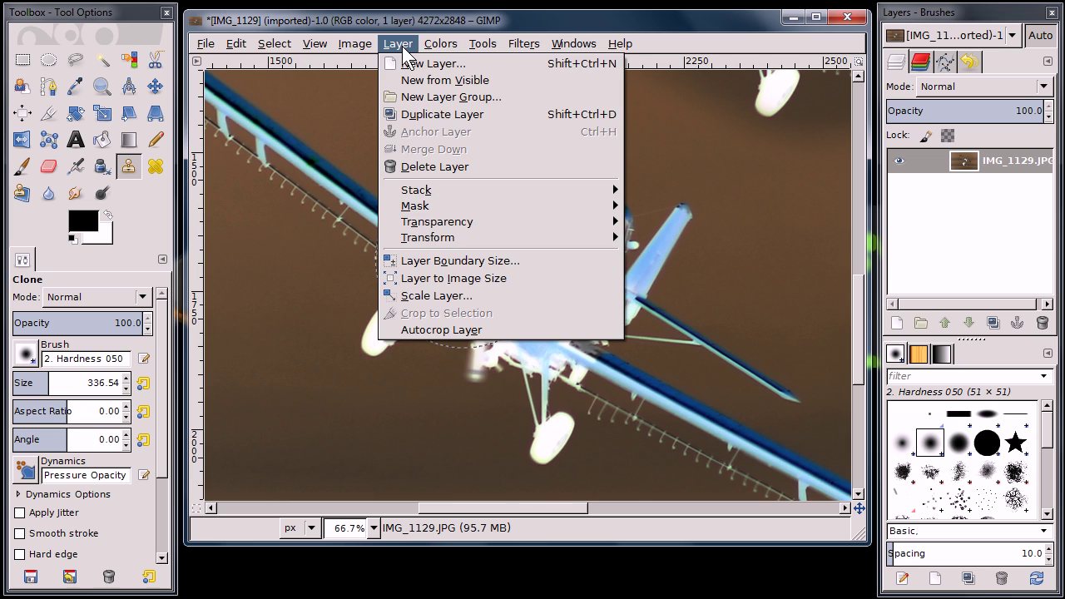
{"action": "left_click", "coordinate": [403, 47]}
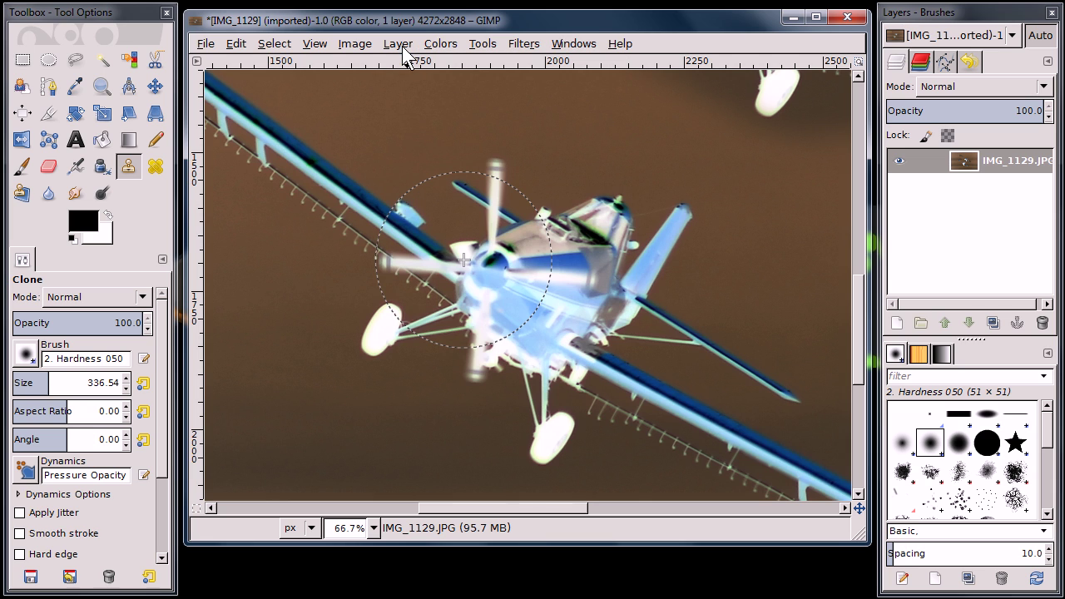
{"action": "left_click", "coordinate": [792, 19]}
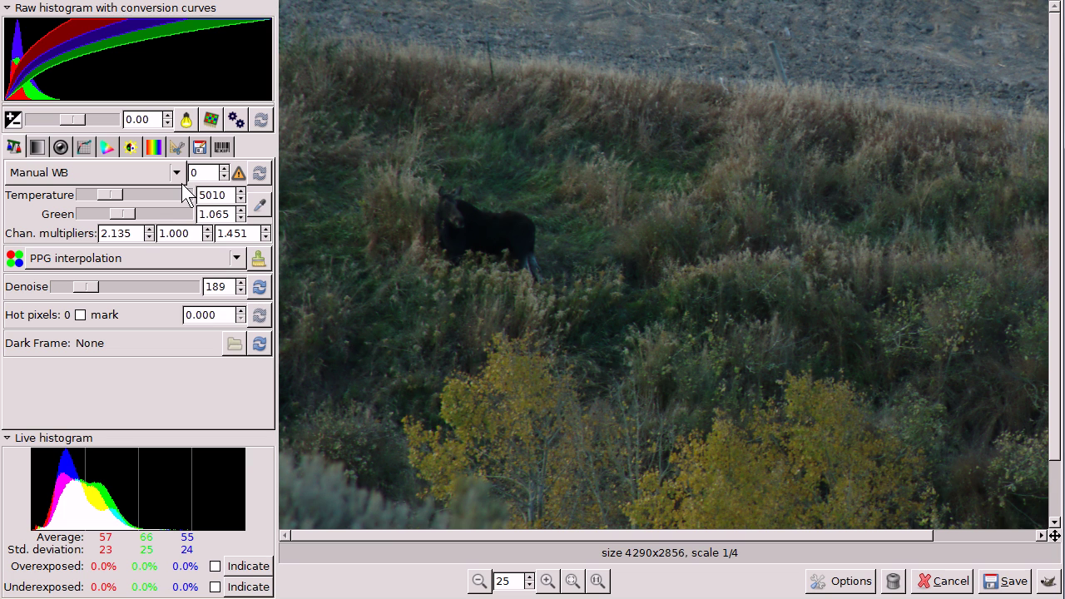
Step: Raise the white balance temperature to 9991, and try Luminance grayscale before resetting it to None
{"action": "left_click_drag", "start_coordinate": [108, 193], "coordinate": [141, 197]}
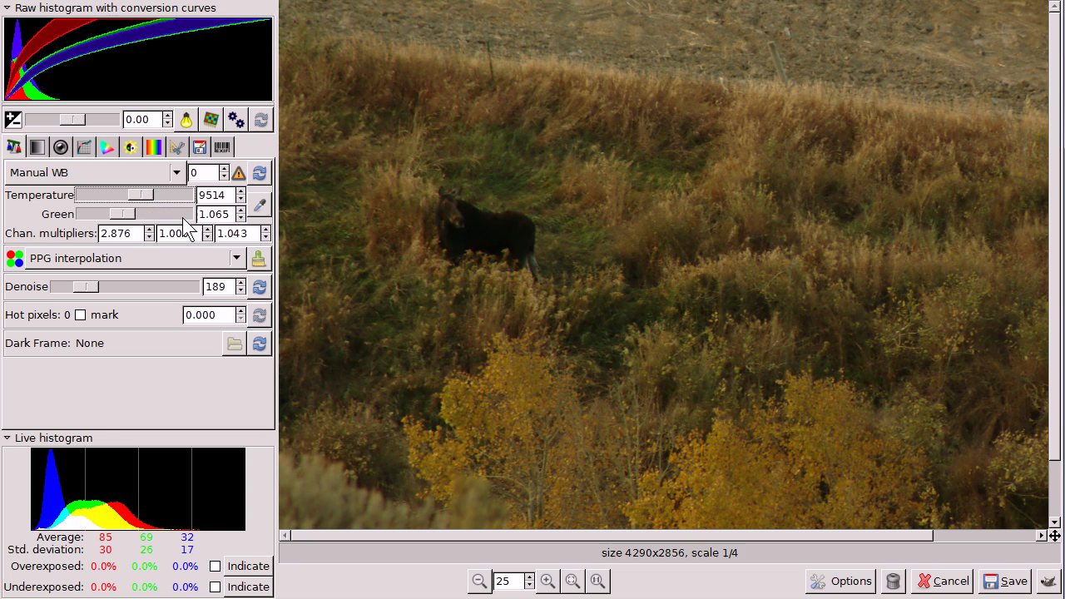
{"action": "left_click", "coordinate": [143, 193]}
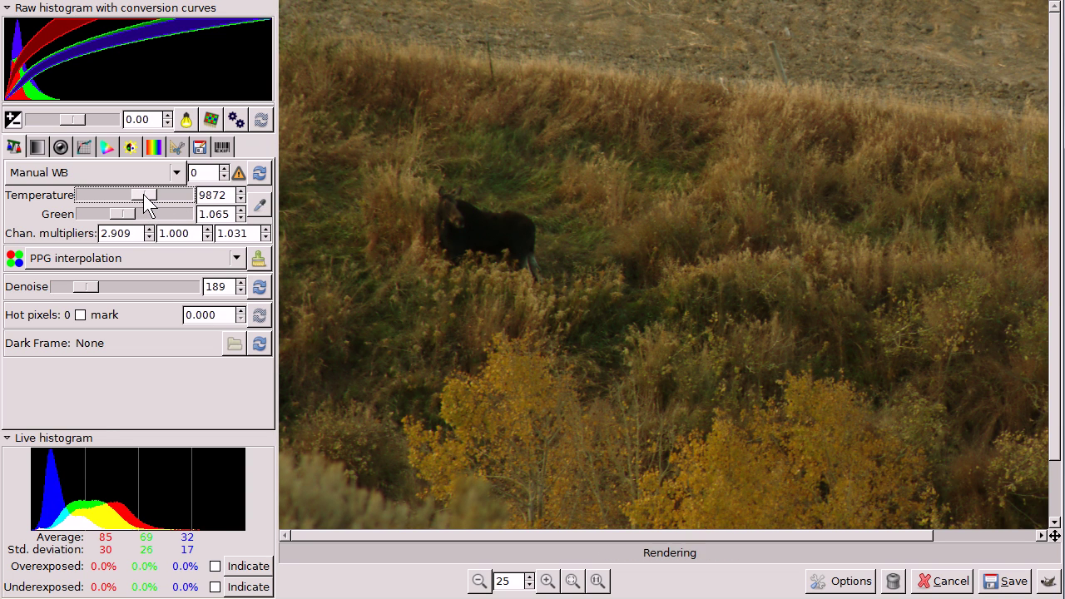
{"action": "left_click", "coordinate": [36, 147]}
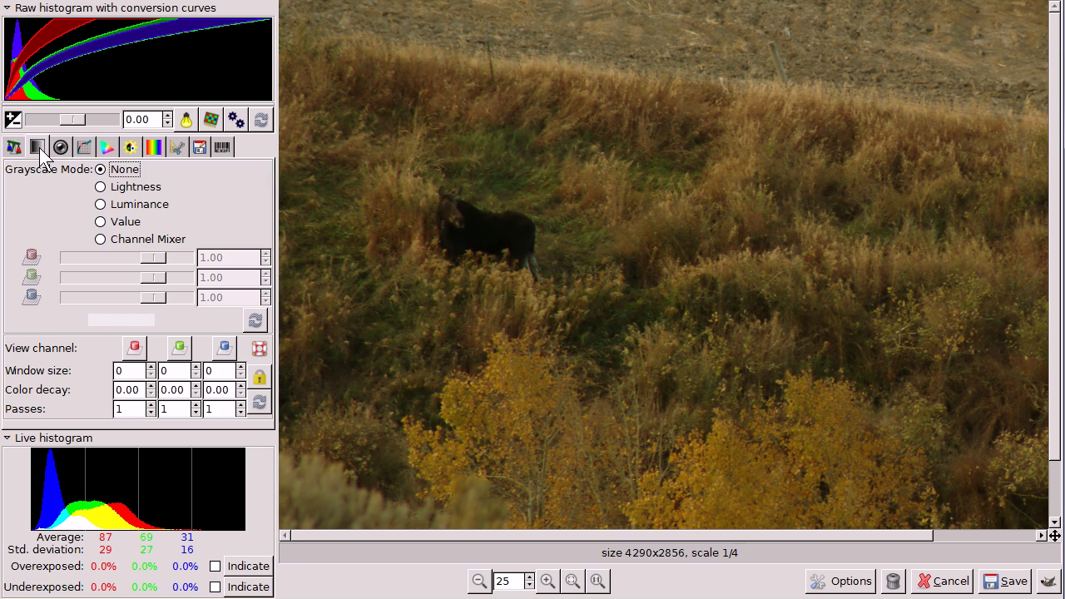
{"action": "left_click", "coordinate": [100, 204]}
{"action": "left_click", "coordinate": [100, 170]}
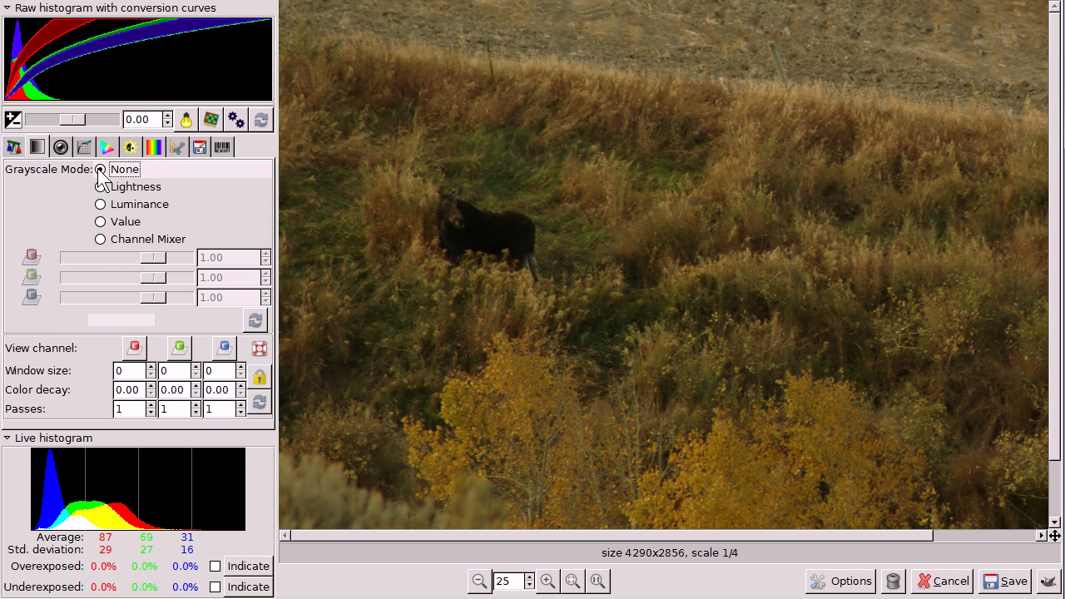
Step: In lens correction, set the camera to Canon EOS-1D
{"action": "left_click", "coordinate": [60, 146]}
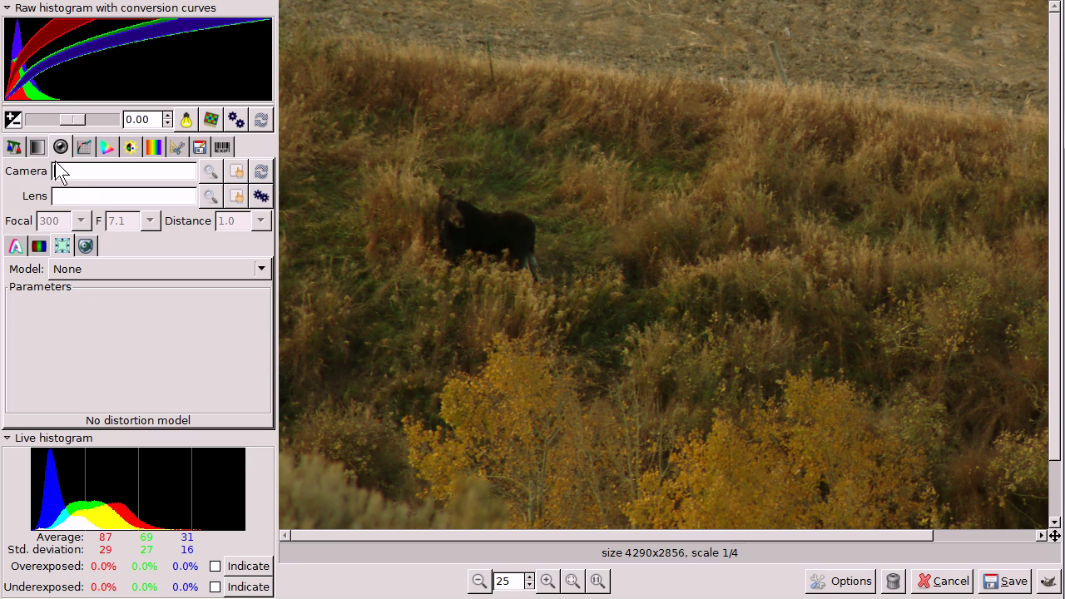
{"action": "left_click", "coordinate": [126, 172]}
{"action": "left_click", "coordinate": [237, 173]}
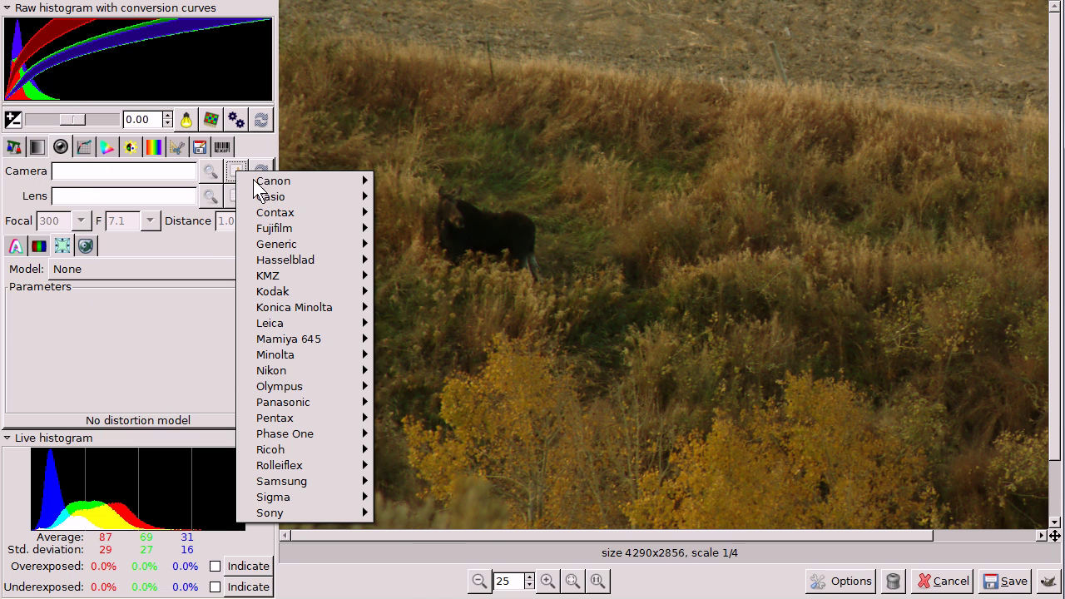
{"action": "mouse_move", "coordinate": [278, 183]}
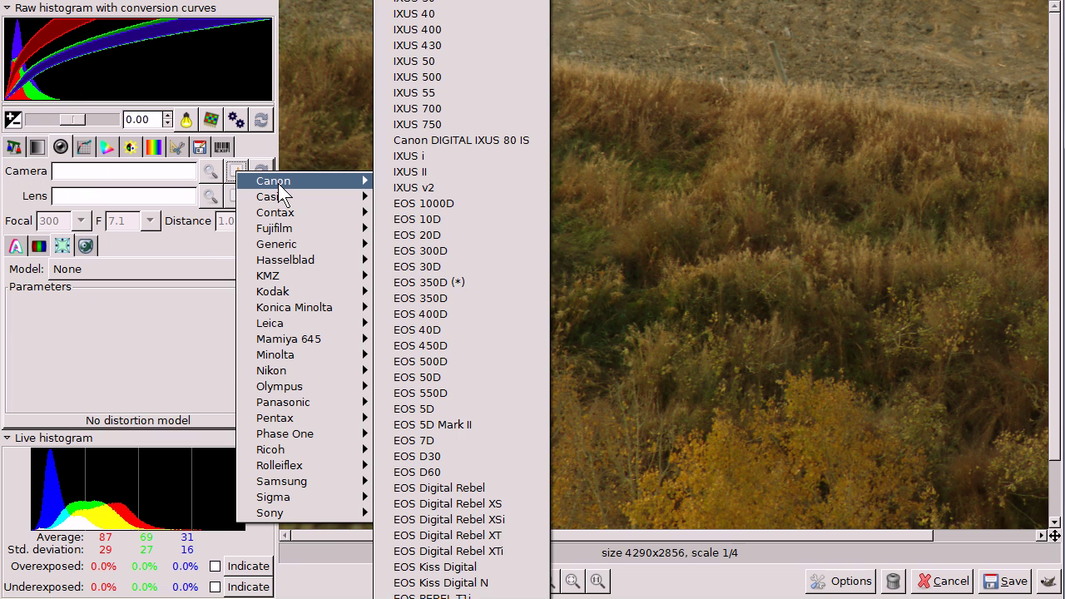
{"action": "left_click", "coordinate": [449, 591]}
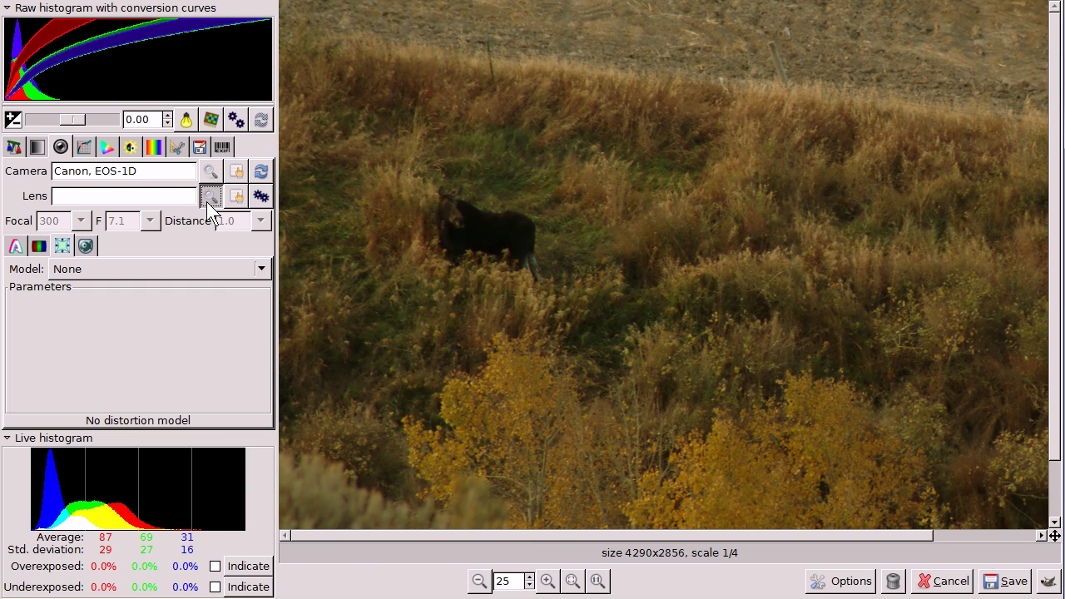
Step: Set the lens to the Canon EF 16-35mm
{"action": "left_click", "coordinate": [234, 198]}
{"action": "mouse_move", "coordinate": [259, 213]}
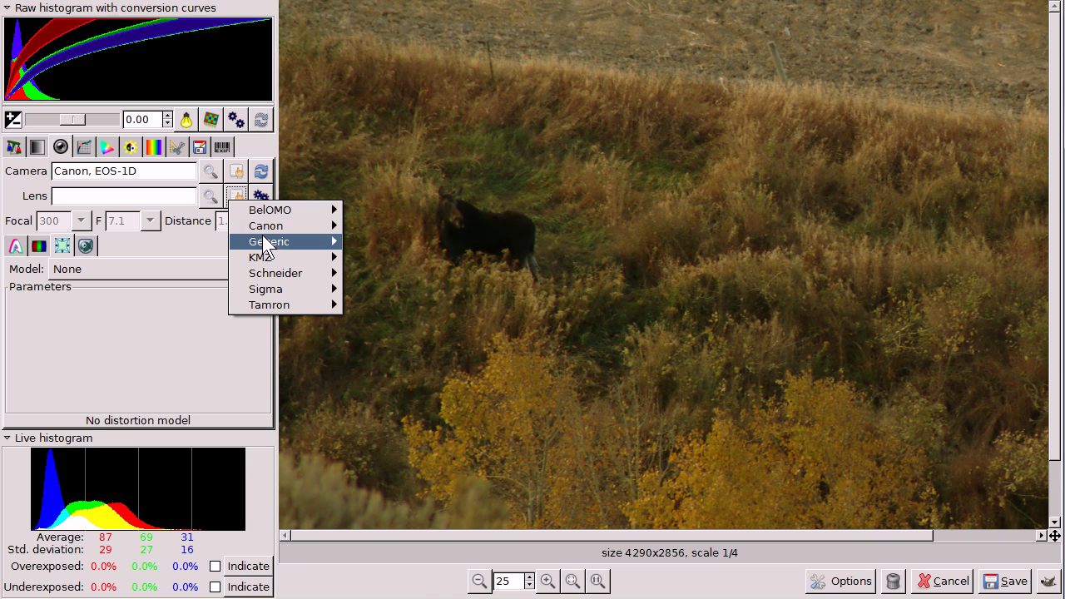
{"action": "left_click", "coordinate": [406, 238]}
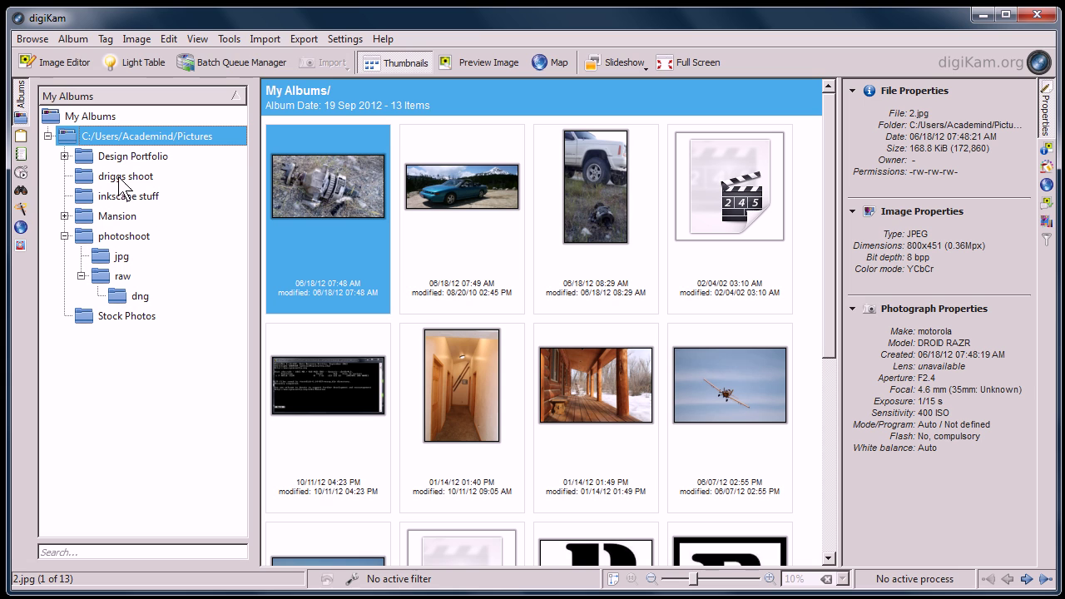
{"action": "left_click", "coordinate": [21, 228]}
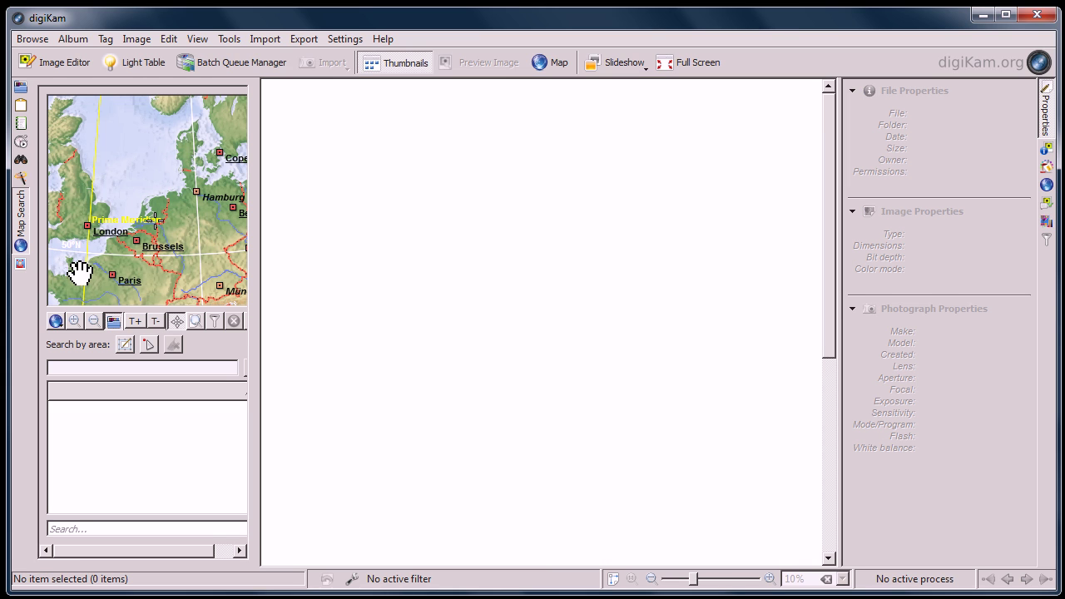
{"action": "left_click", "coordinate": [19, 265]}
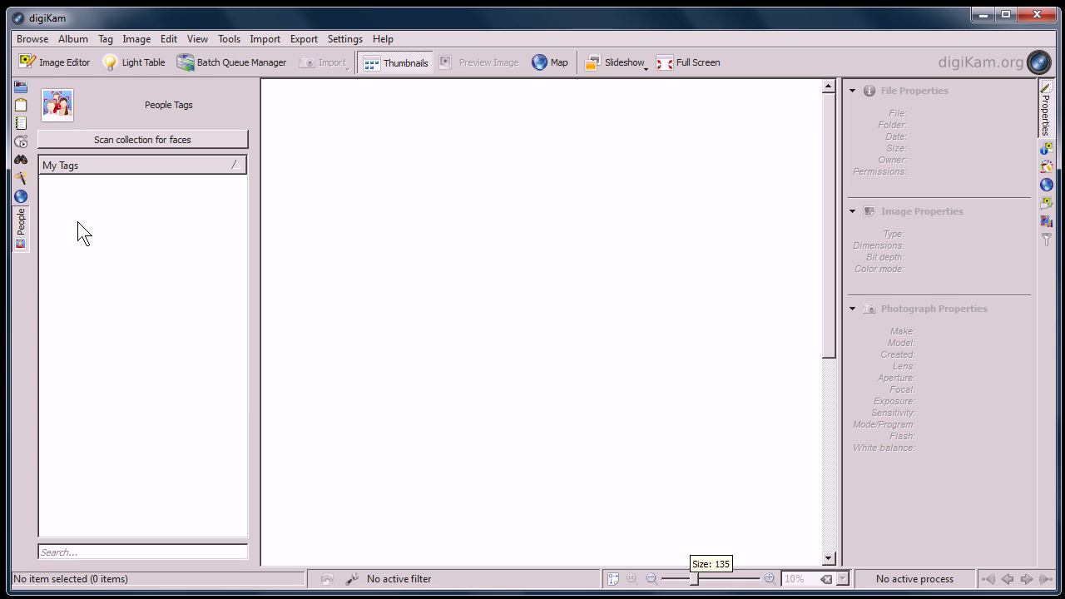
{"action": "left_click", "coordinate": [21, 86]}
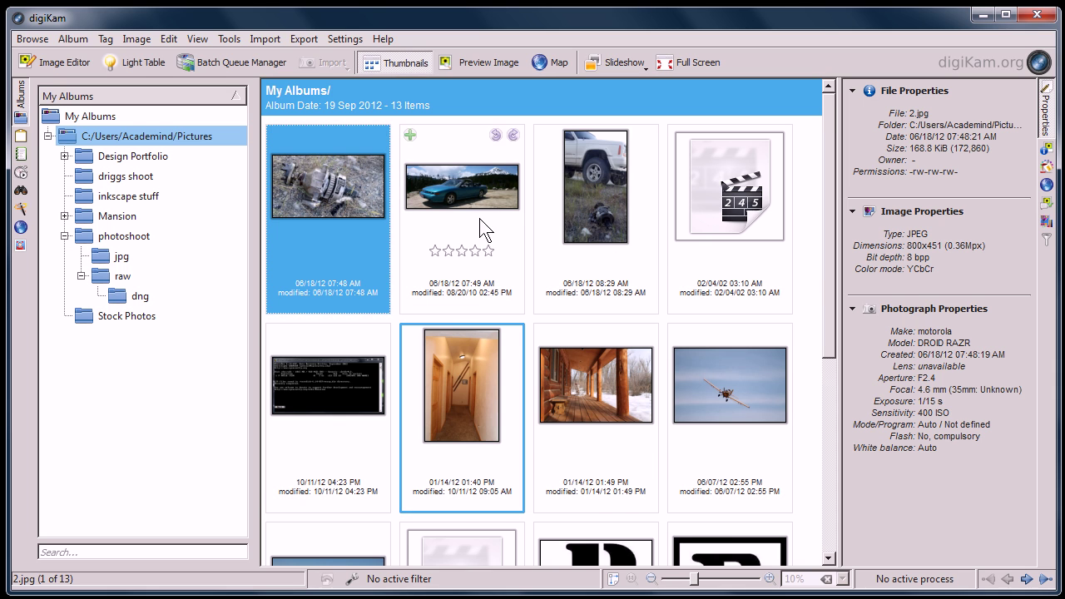
Step: Preview the blue convertible 3.jpg, then open it in the Image Editor with Edit..
{"action": "double_click", "coordinate": [452, 193]}
{"action": "double_click", "coordinate": [525, 417]}
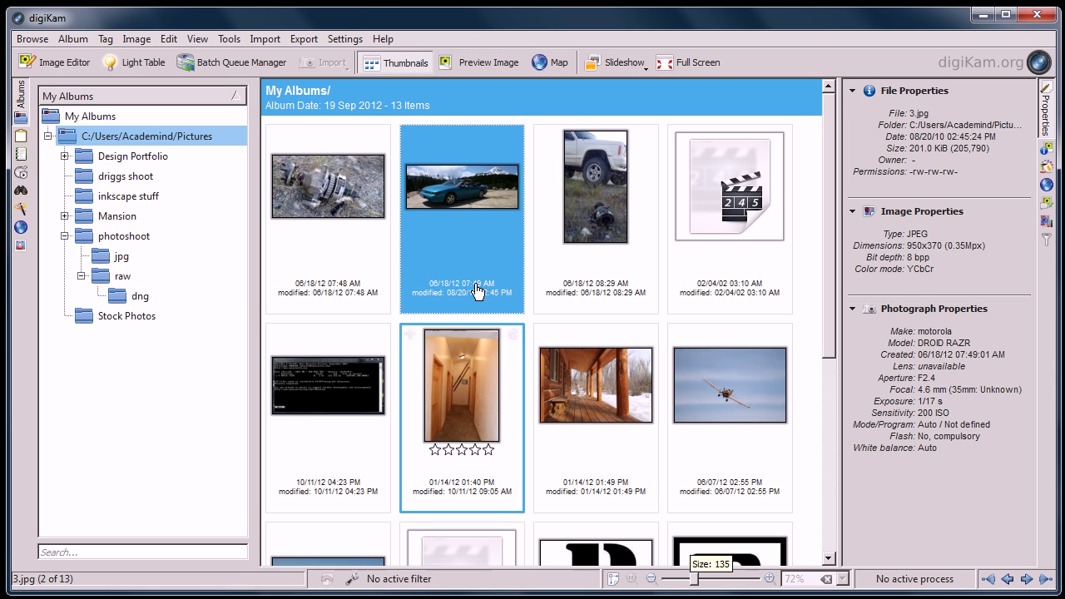
{"action": "right_click", "coordinate": [461, 208]}
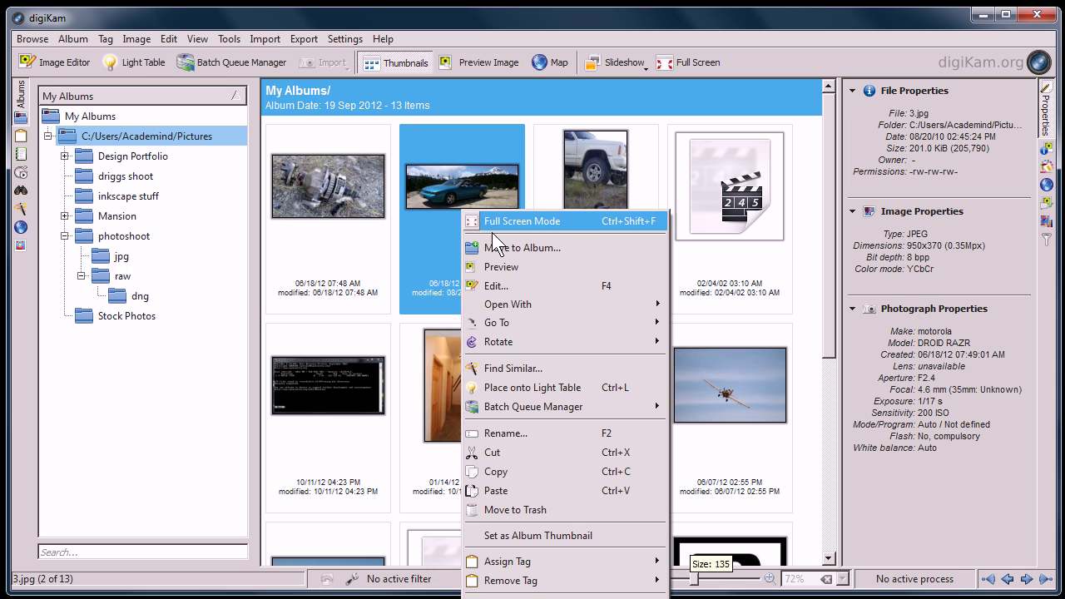
{"action": "left_click", "coordinate": [496, 288]}
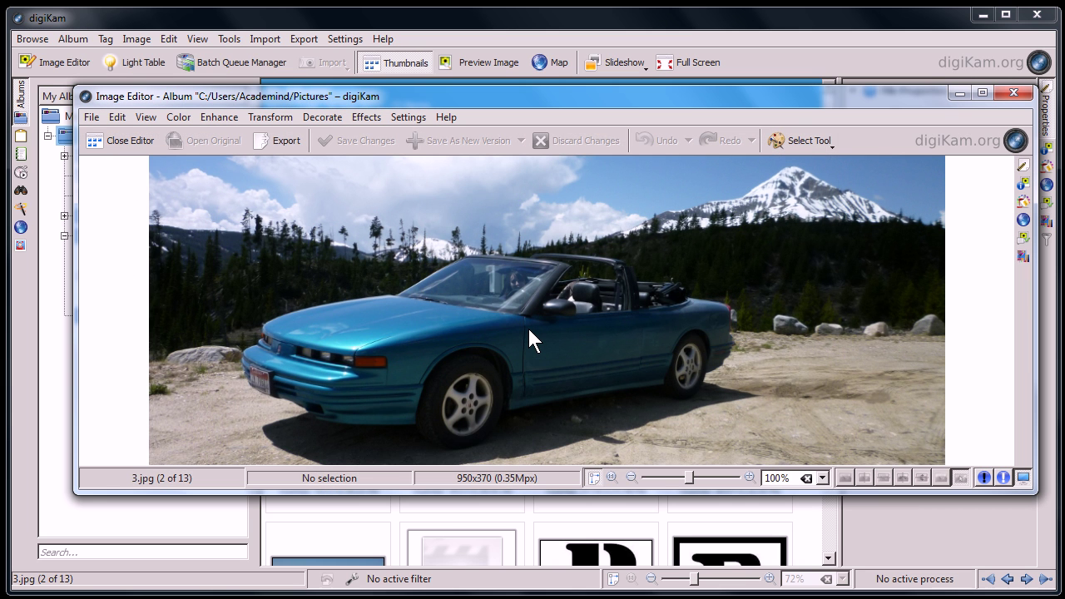
{"action": "left_click", "coordinate": [367, 117]}
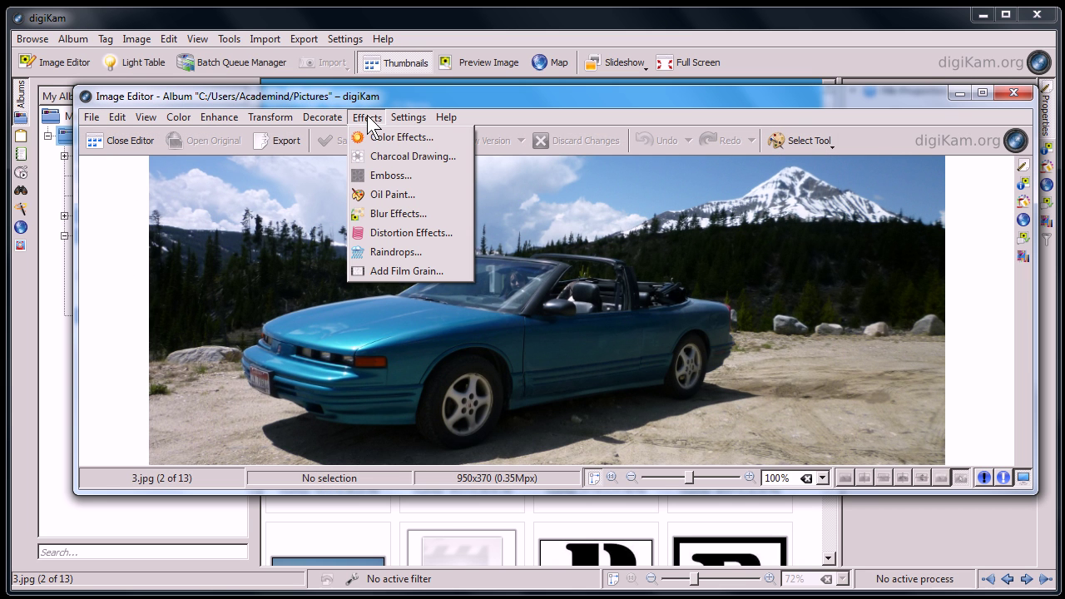
{"action": "left_click", "coordinate": [277, 122]}
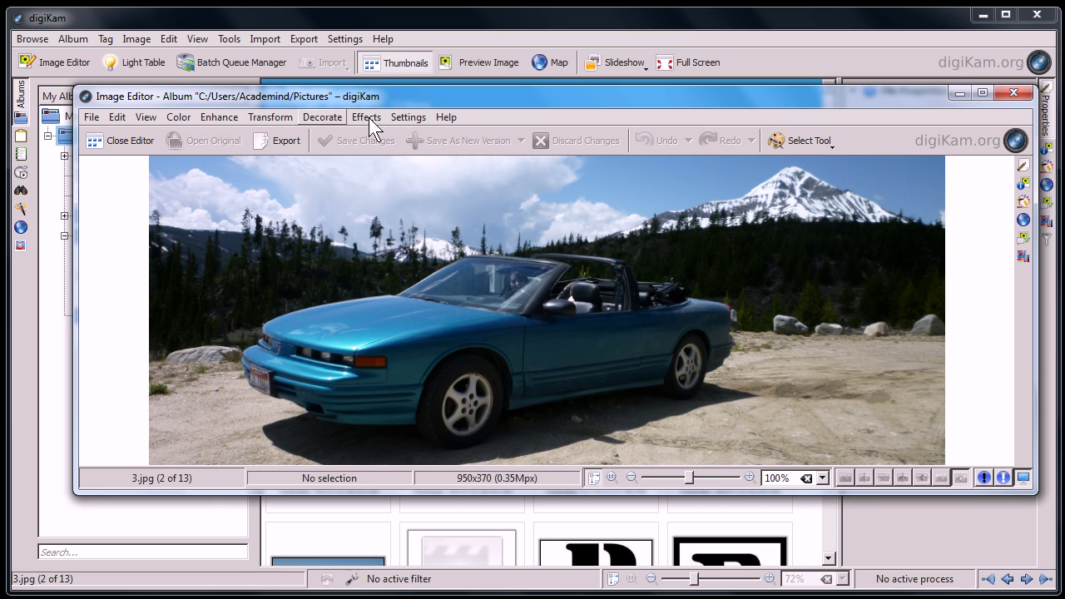
Step: Minimize the Image Editor and browse the photos in the photoshoot/raw album
{"action": "left_click", "coordinate": [959, 94]}
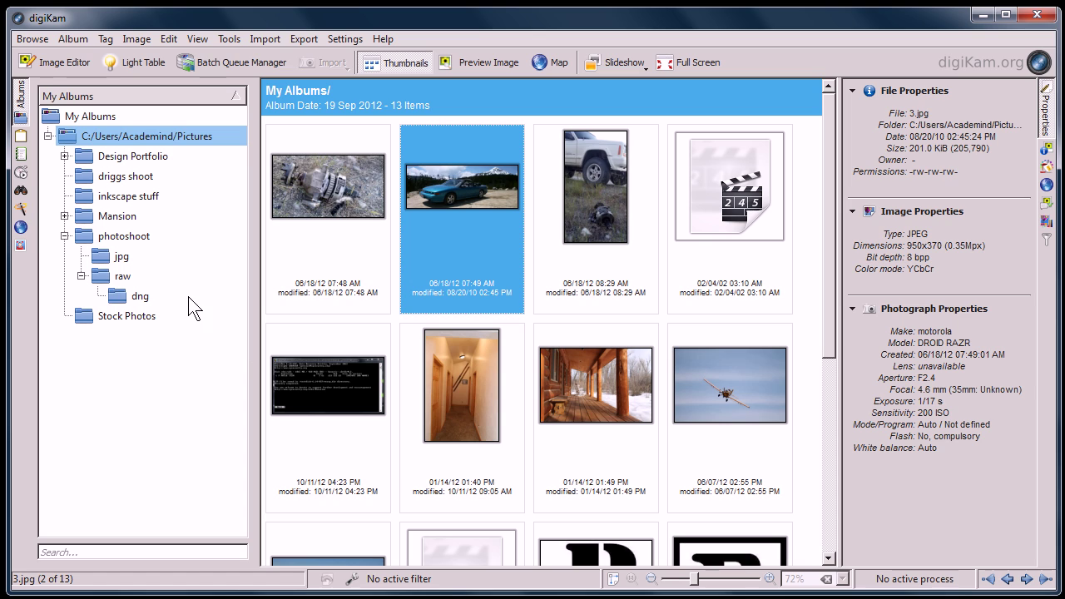
{"action": "left_click", "coordinate": [114, 275]}
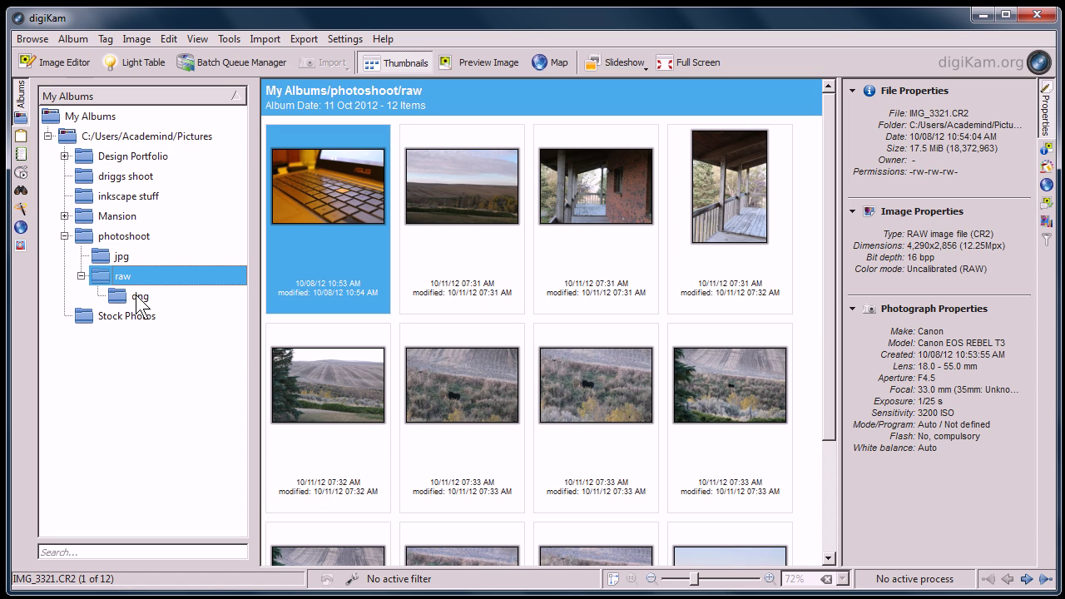
{"action": "left_click", "coordinate": [465, 241]}
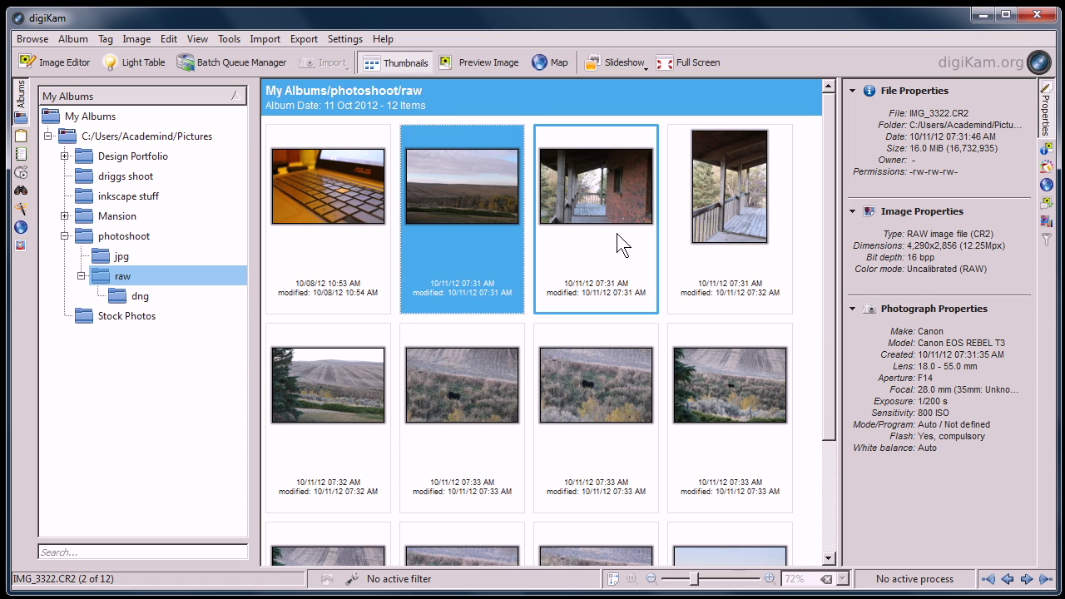
{"action": "left_click", "coordinate": [618, 238]}
{"action": "scroll", "coordinate": [607, 324], "scroll_direction": "down", "scroll_amount": 1}
{"action": "left_click", "coordinate": [597, 315]}
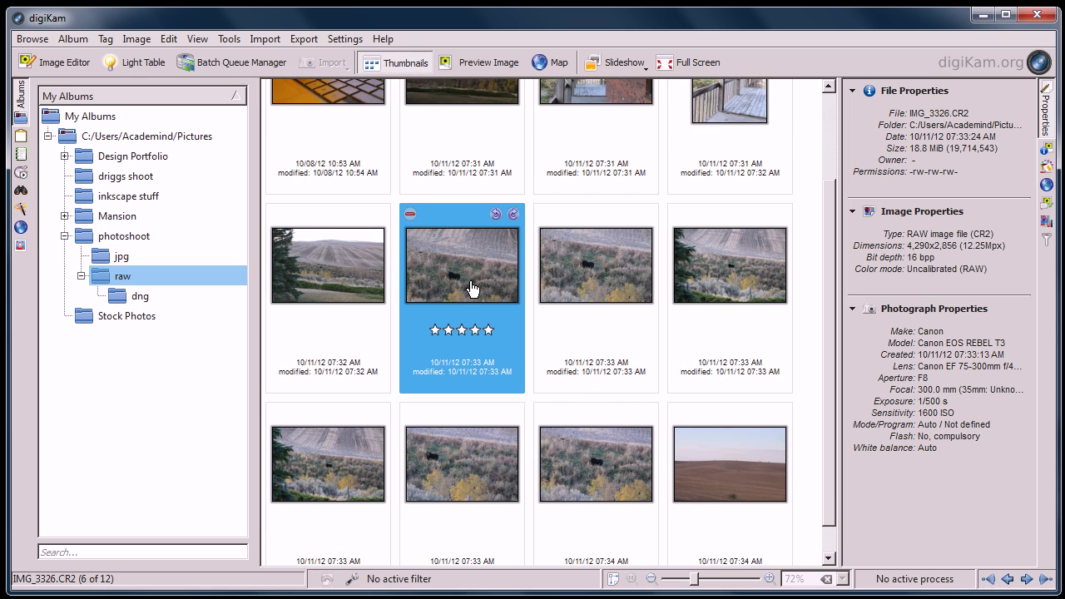
{"action": "scroll", "coordinate": [470, 287], "scroll_direction": "down", "scroll_amount": 1}
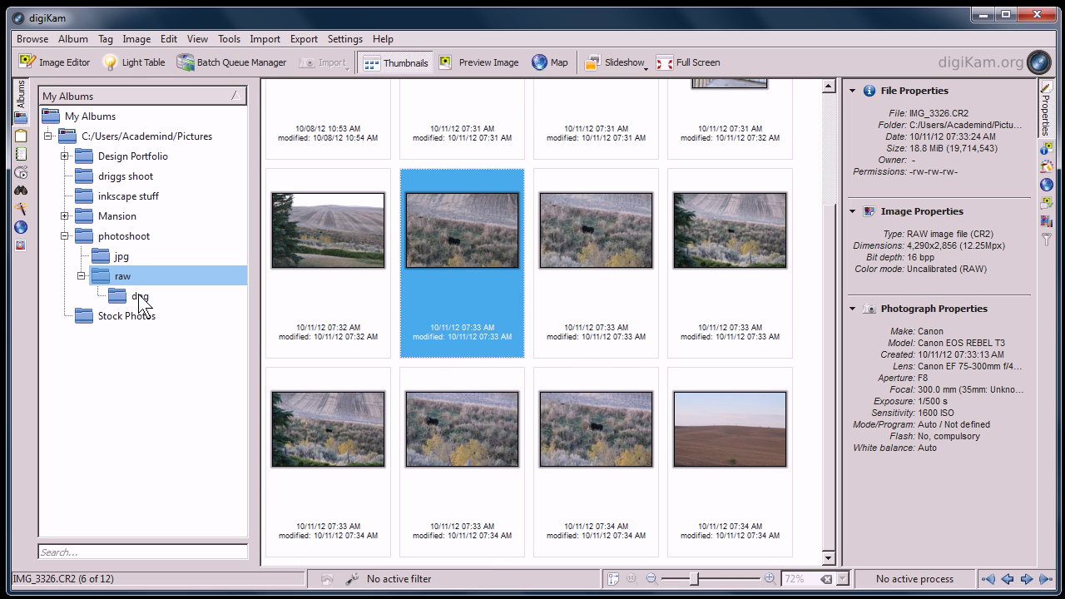
{"action": "mouse_move", "coordinate": [483, 271]}
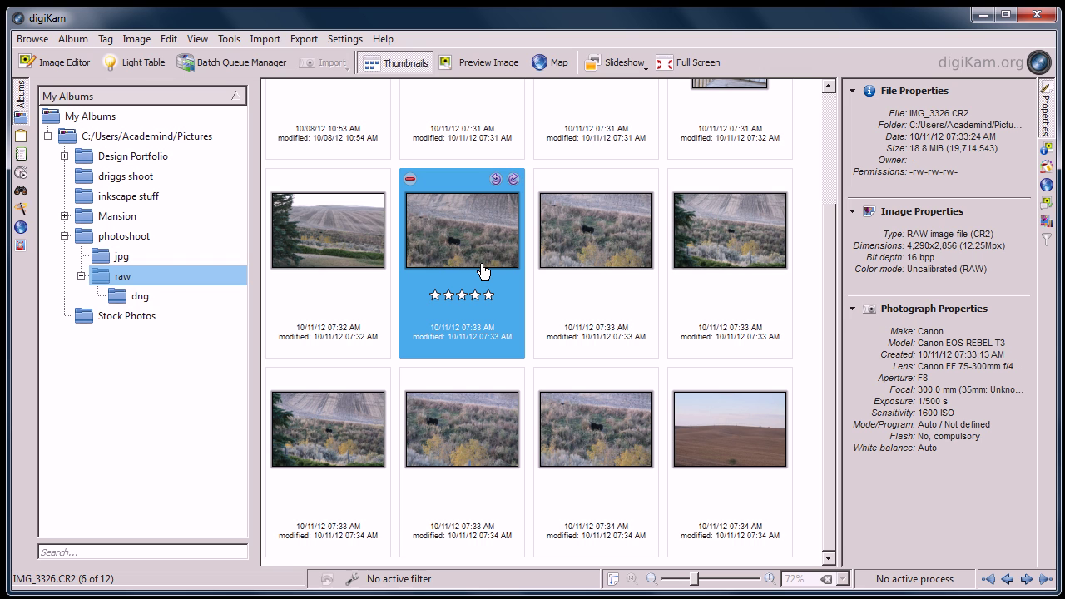
{"action": "left_click_drag", "start_coordinate": [254, 19], "coordinate": [626, 395]}
{"action": "left_click_drag", "start_coordinate": [402, 370], "coordinate": [52, 19]}
Step: Open the dng album and click through its three DNG photos, ending on IMG_3330.dng
{"action": "left_click", "coordinate": [146, 297]}
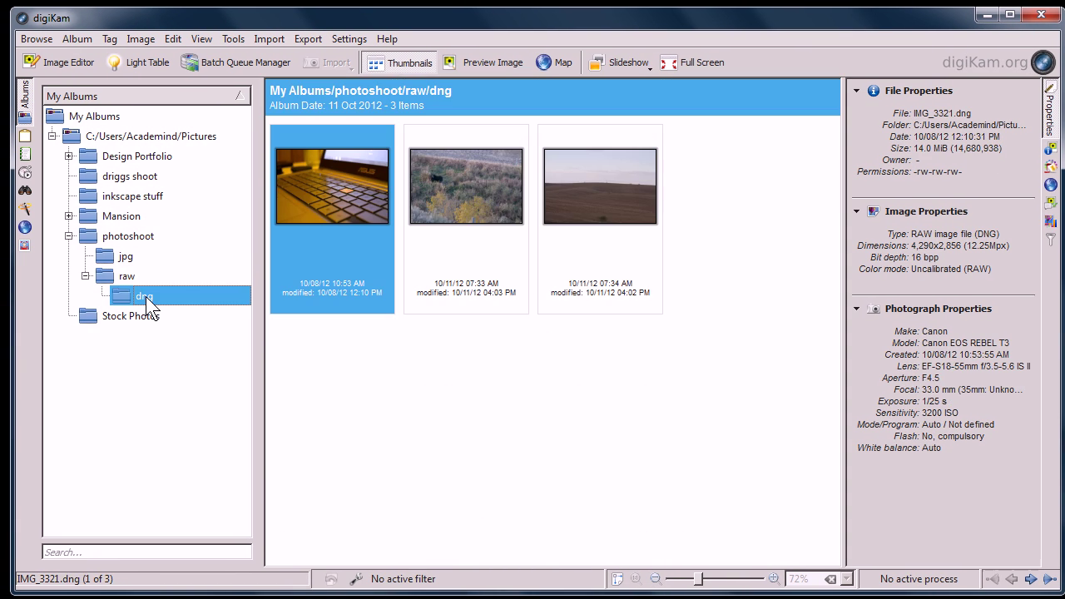
{"action": "left_click", "coordinate": [452, 228]}
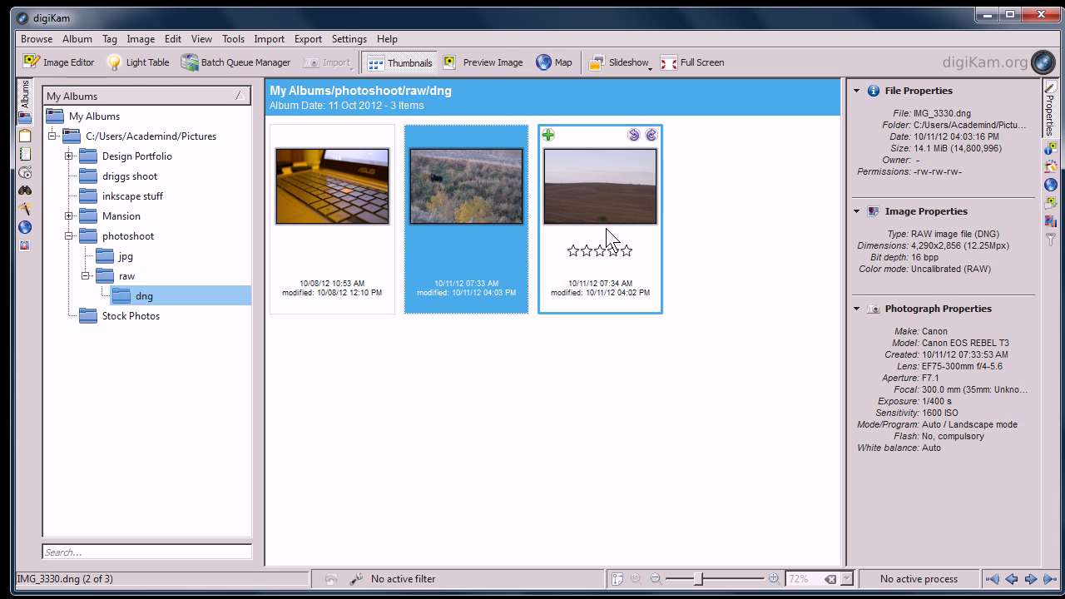
{"action": "left_click", "coordinate": [607, 237]}
{"action": "left_click", "coordinate": [488, 226]}
{"action": "left_click", "coordinate": [320, 238]}
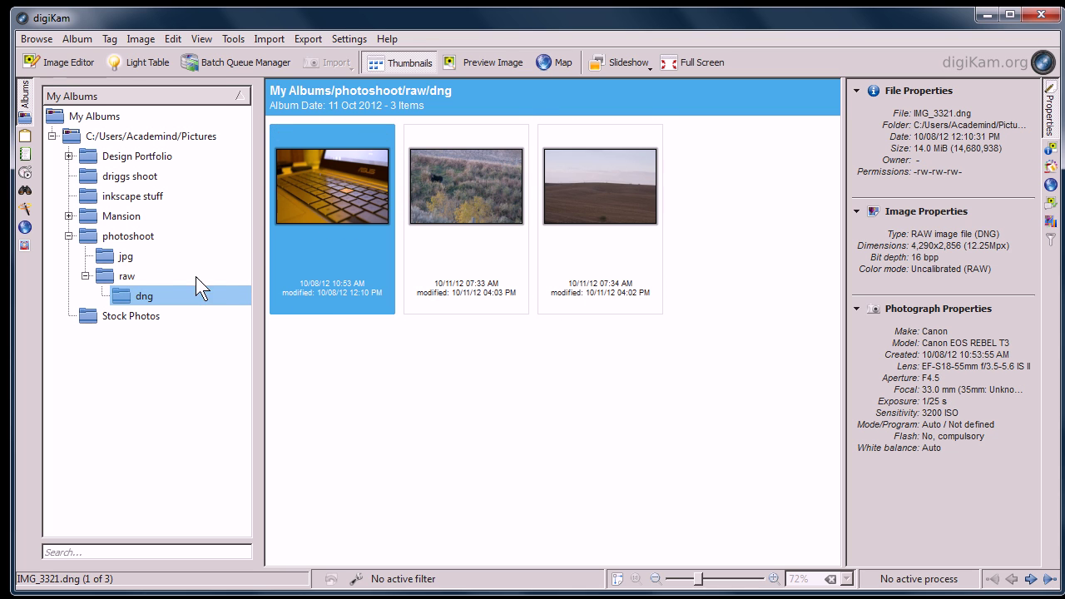
{"action": "left_click", "coordinate": [420, 237]}
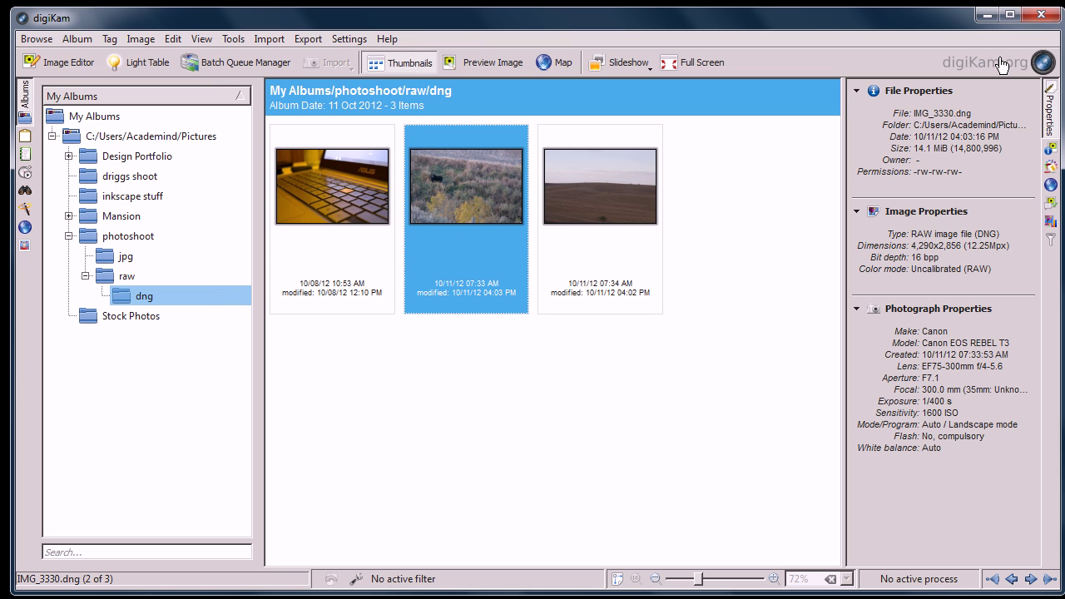
{"action": "mouse_move", "coordinate": [419, 277]}
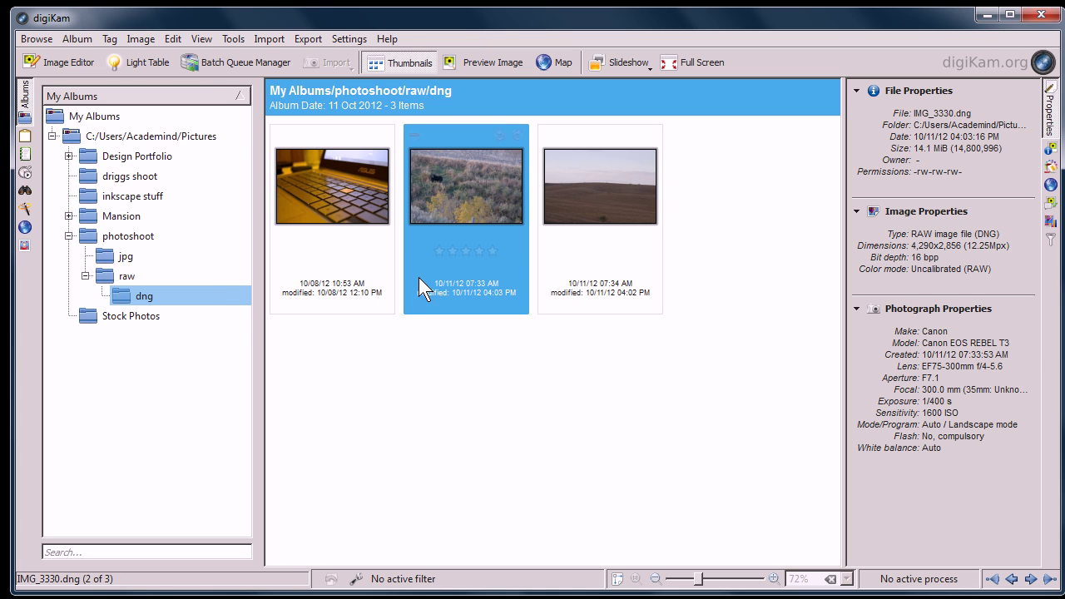
Step: Minimize digiKam and launch PhotoRec from its desktop icon, dismissing a Start search for 'photo'
{"action": "left_click", "coordinate": [986, 14]}
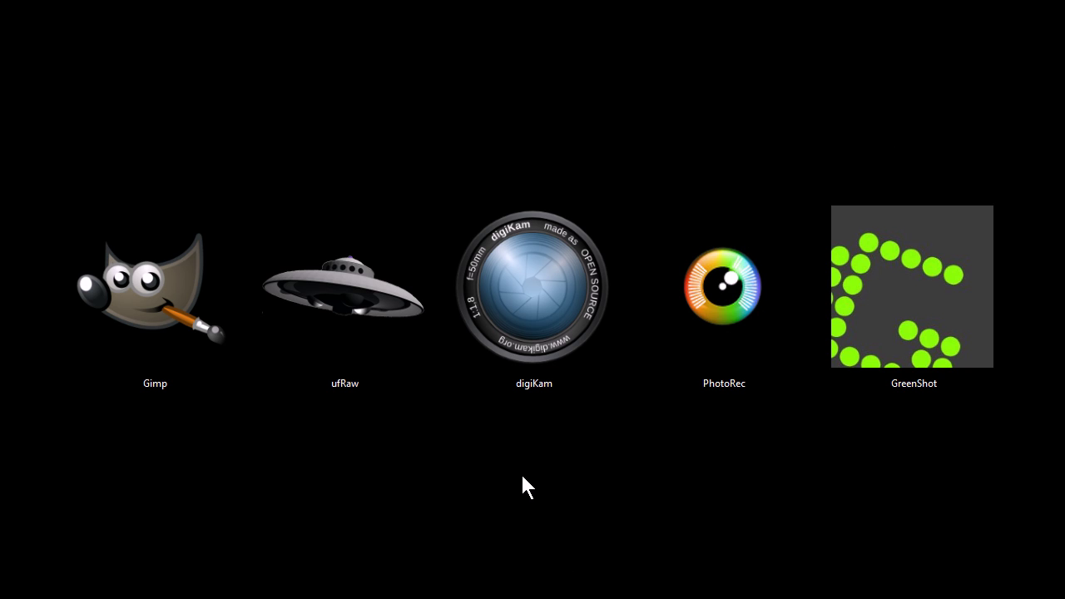
{"action": "double_click", "coordinate": [732, 366]}
{"action": "key", "text": "super"}
{"action": "type", "text": "photo"}
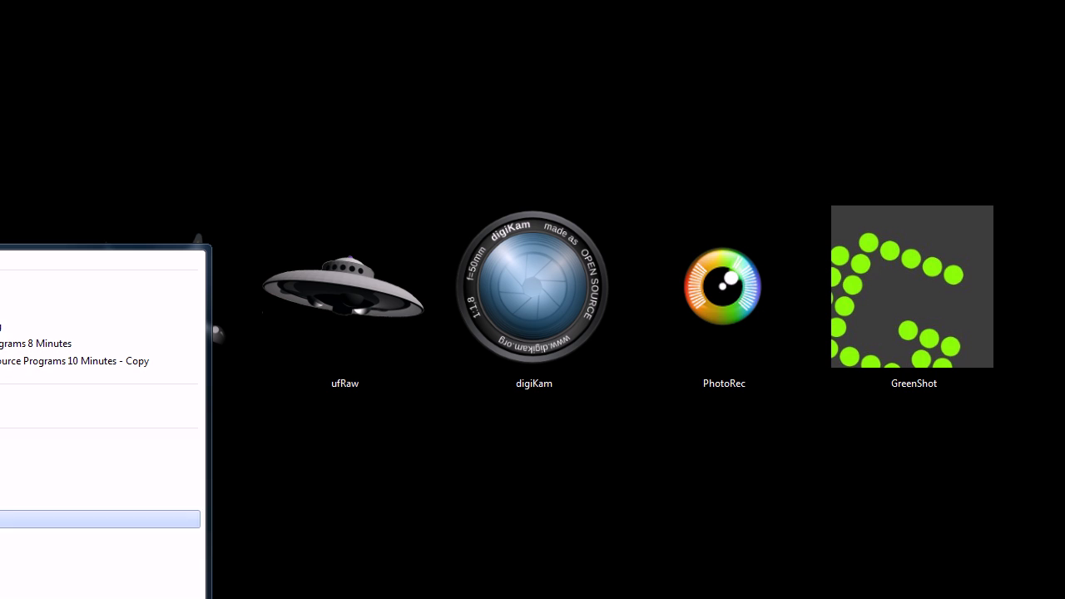
{"action": "key", "text": "Return"}
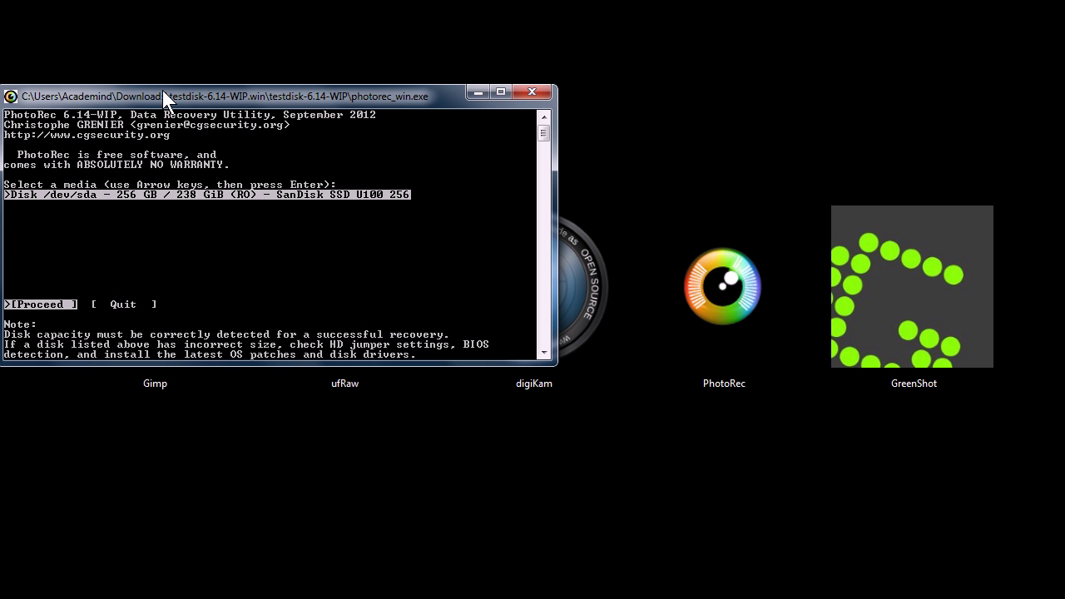
Step: Move the PhotoRec console window to the middle of the screen
{"action": "left_click_drag", "start_coordinate": [292, 96], "coordinate": [646, 131]}
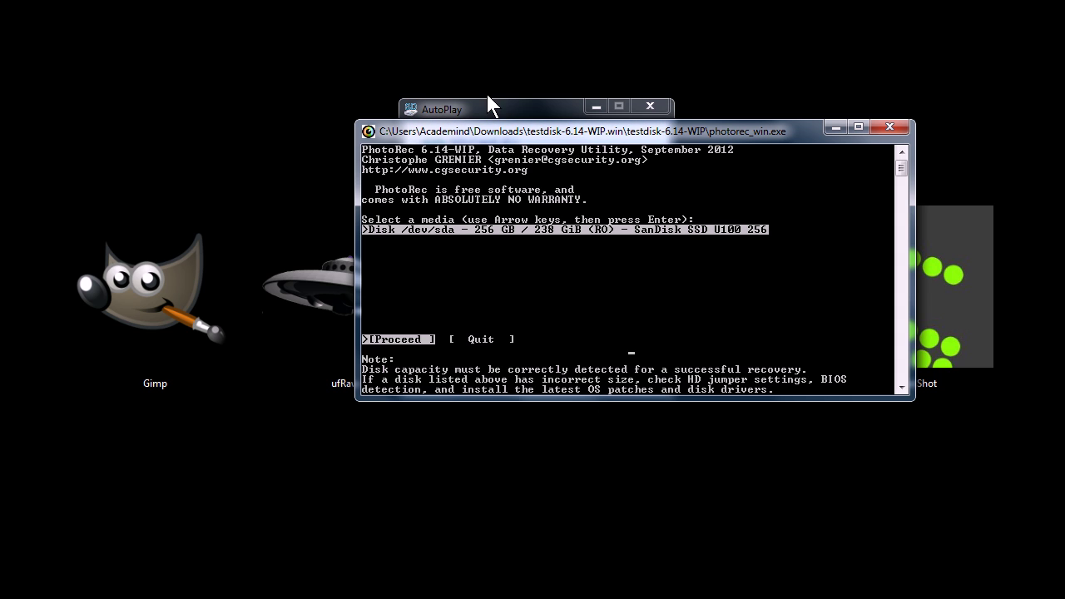
Step: Open the SD card from AutoPlay and browse to DCIM\103_PANA, selecting then deselecting its five files
{"action": "left_click", "coordinate": [478, 342]}
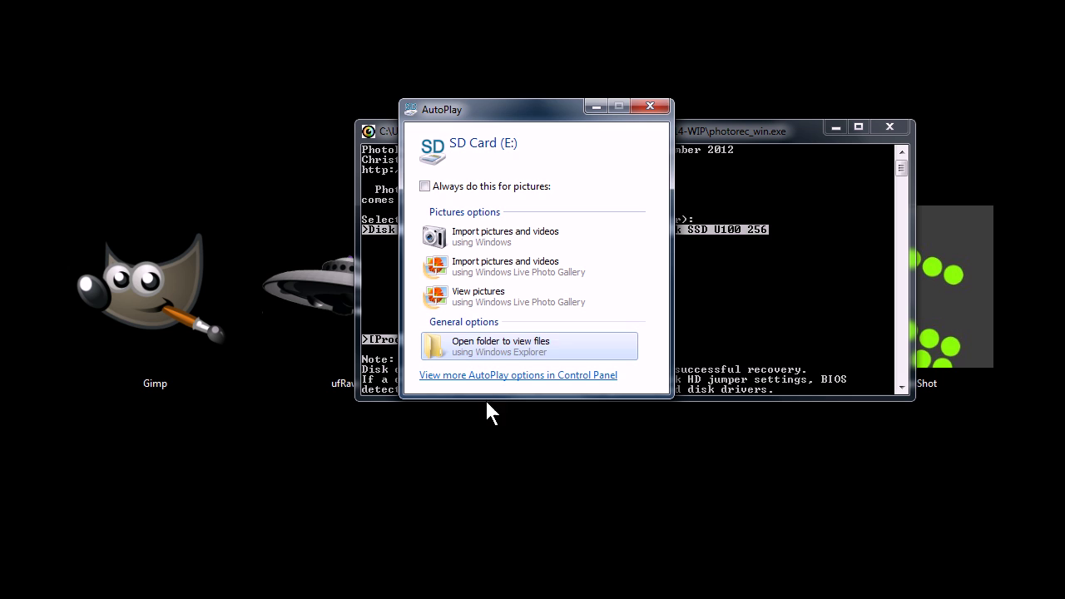
{"action": "left_click", "coordinate": [834, 126]}
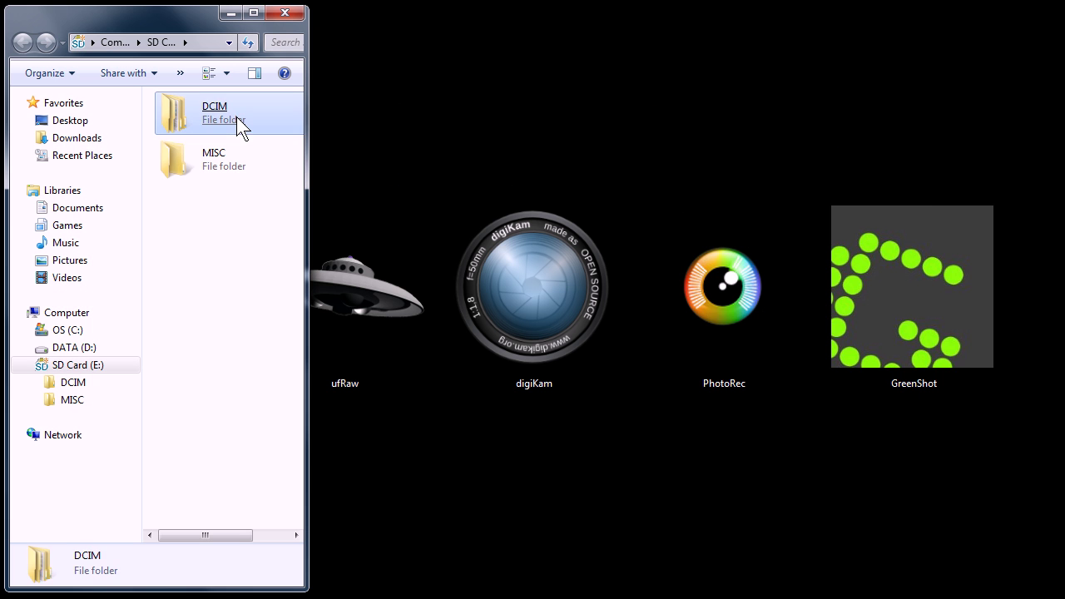
{"action": "double_click", "coordinate": [236, 117]}
{"action": "double_click", "coordinate": [193, 121]}
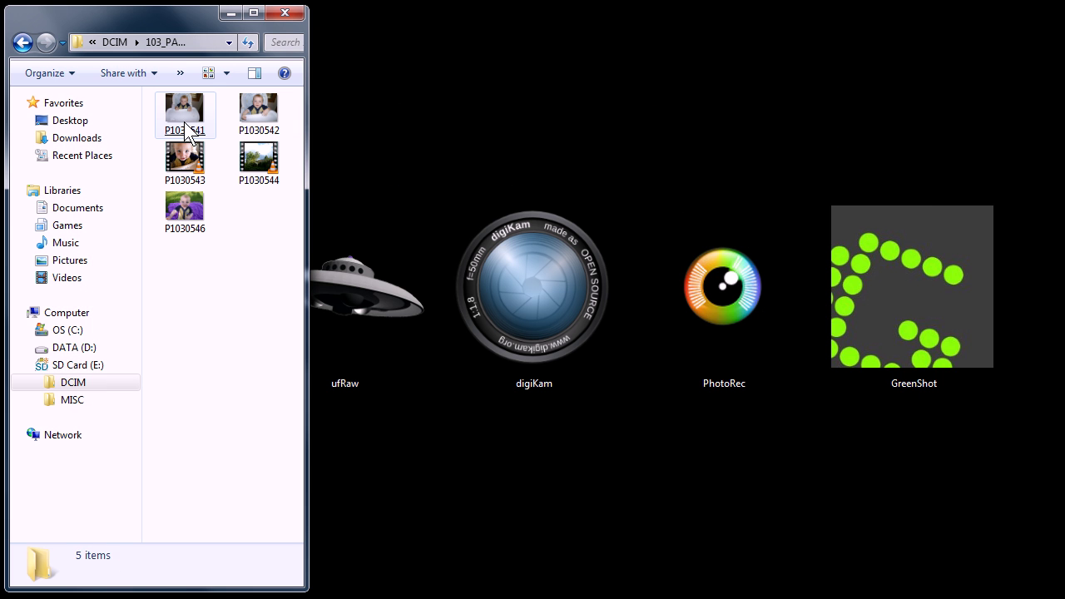
{"action": "left_click", "coordinate": [198, 129]}
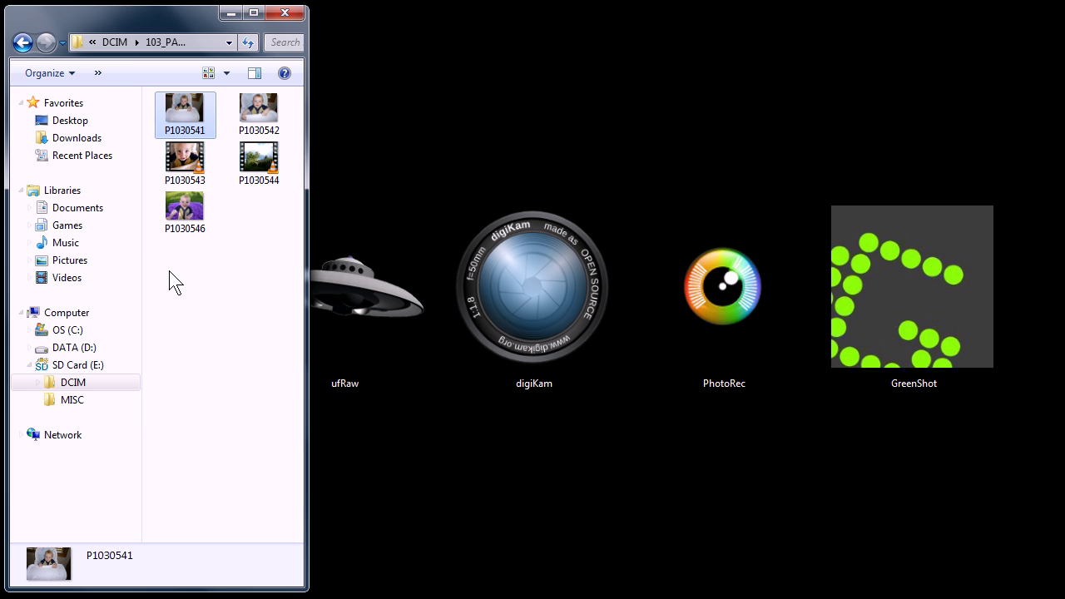
{"action": "left_click_drag", "start_coordinate": [170, 273], "coordinate": [275, 129]}
{"action": "left_click", "coordinate": [257, 304]}
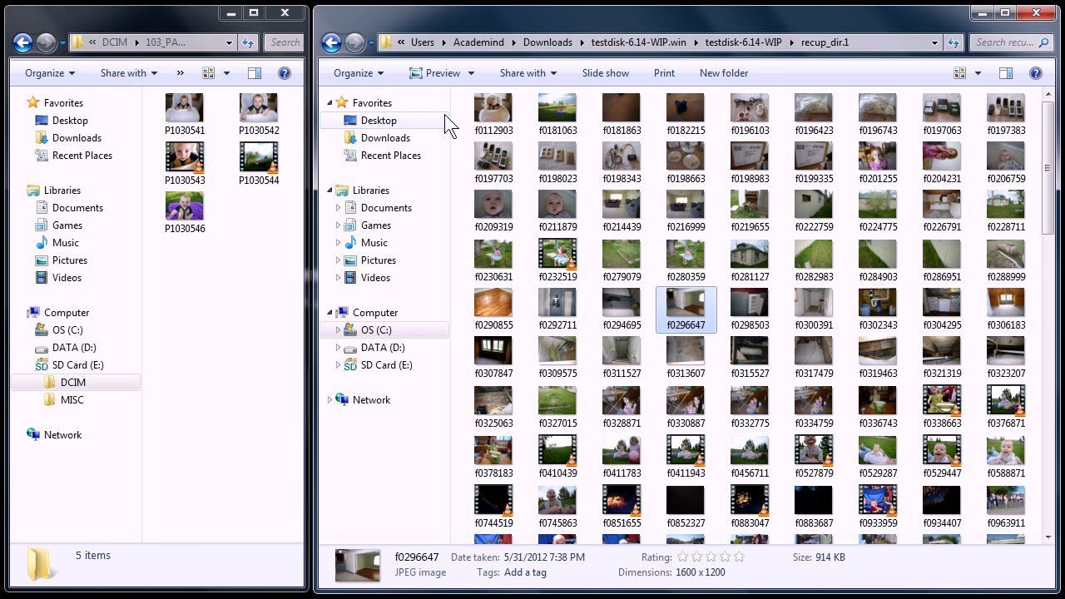
Step: Browse recup_dir.1's recovered files, selecting f1006663 and f0282983, and open photo f0281127
{"action": "left_click_drag", "start_coordinate": [1050, 150], "coordinate": [1047, 412]}
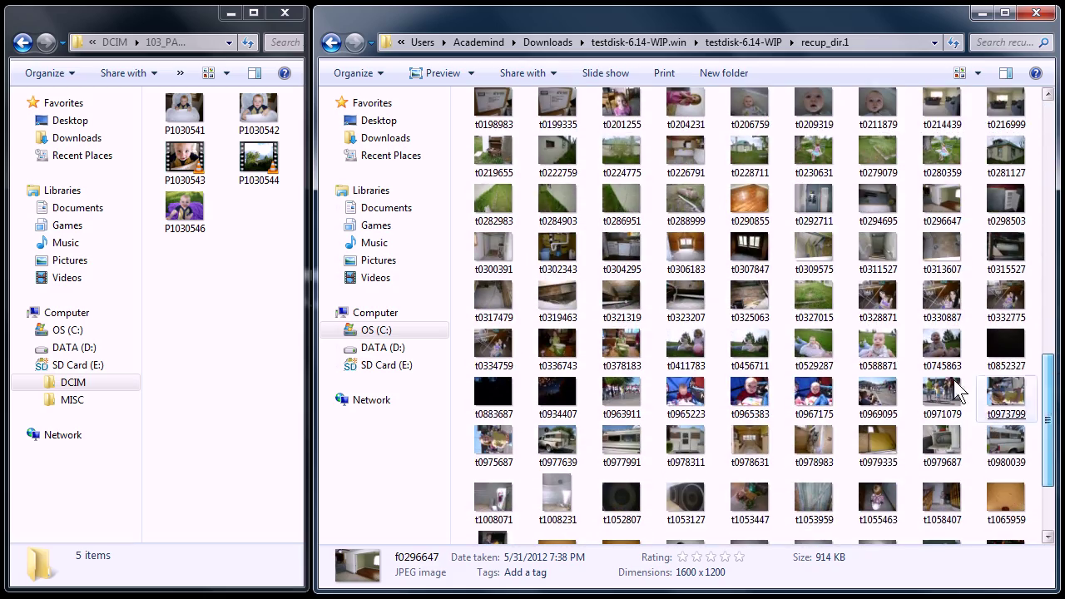
{"action": "left_click", "coordinate": [183, 316]}
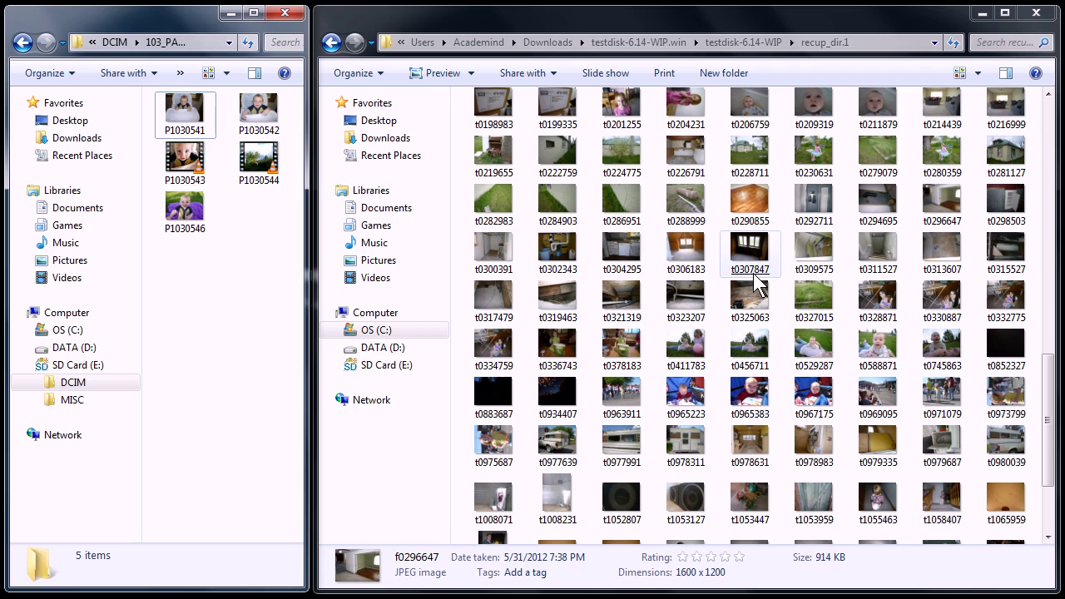
{"action": "left_click_drag", "start_coordinate": [1047, 432], "coordinate": [1048, 184]}
{"action": "left_click", "coordinate": [888, 371]}
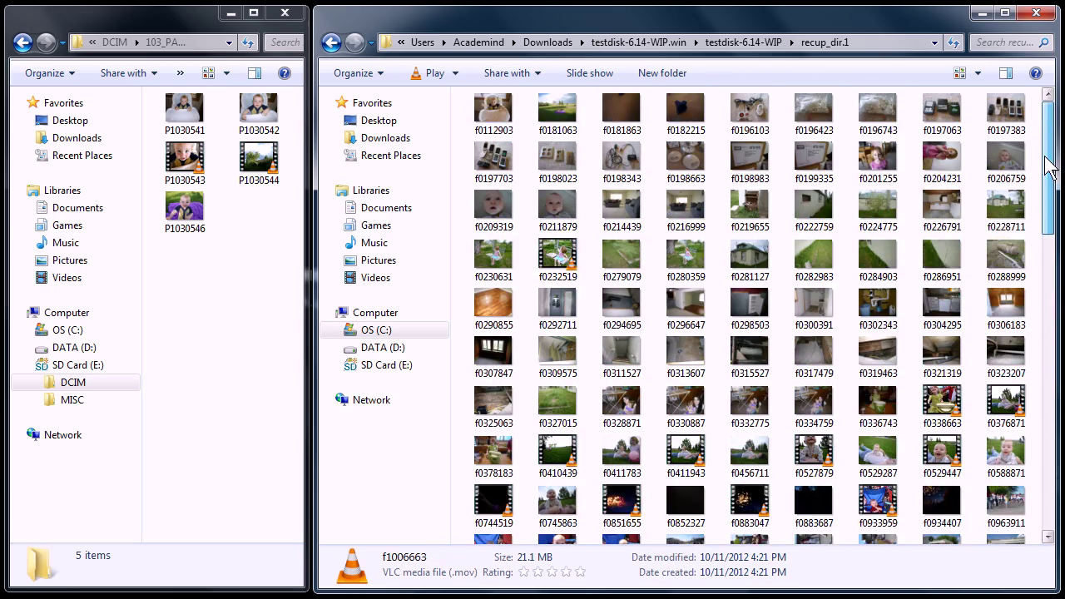
{"action": "left_click", "coordinate": [798, 284]}
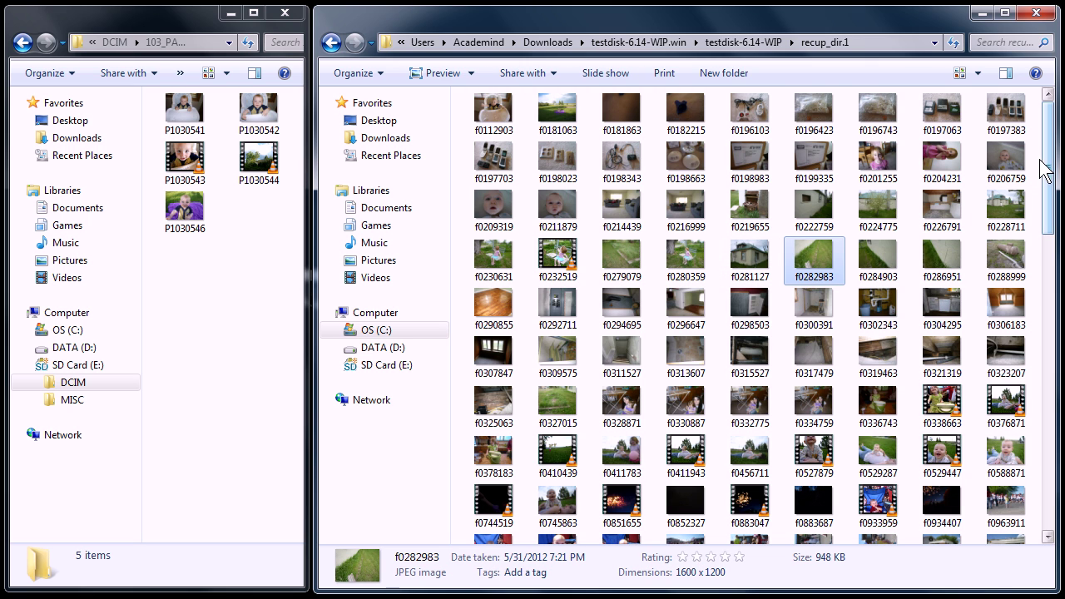
{"action": "double_click", "coordinate": [774, 258]}
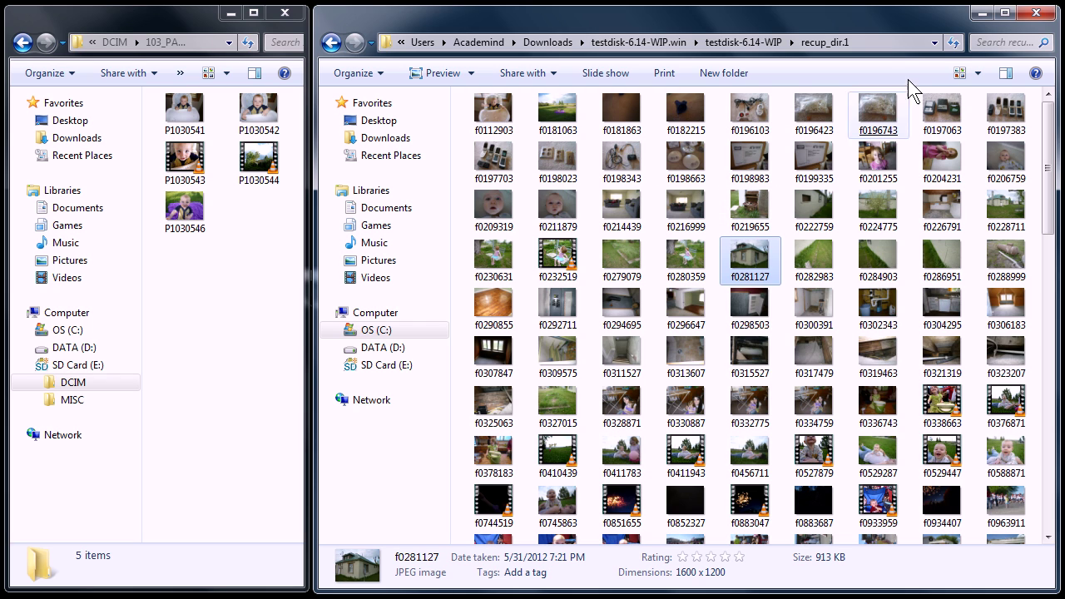
Step: Minimize the recovered-files and SD card Explorer windows to reveal the PhotoRec screenshot in Photo Gallery
{"action": "left_click", "coordinate": [982, 13]}
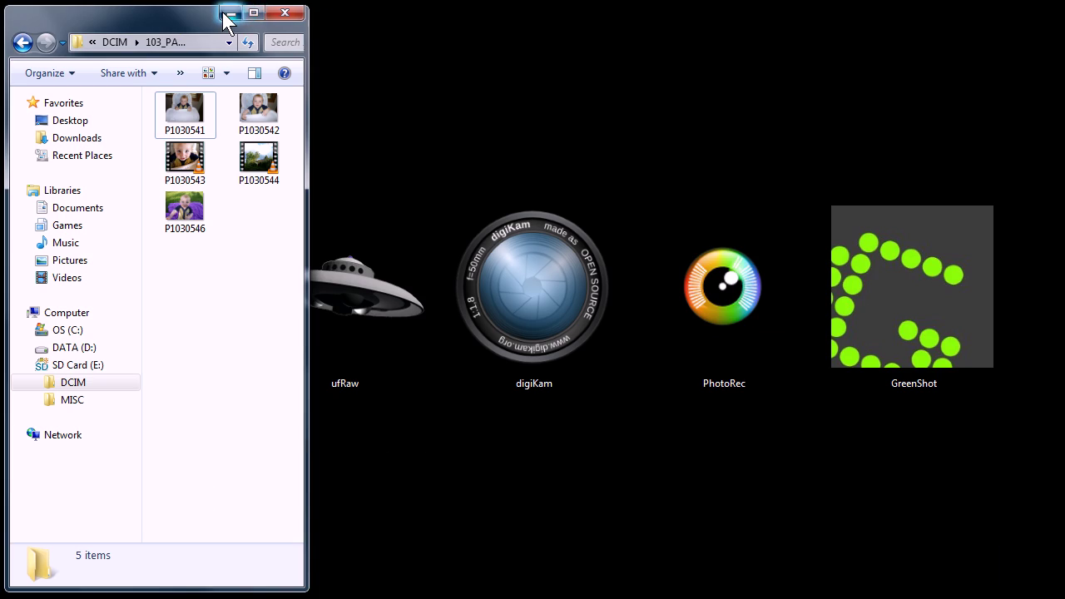
{"action": "left_click", "coordinate": [230, 13]}
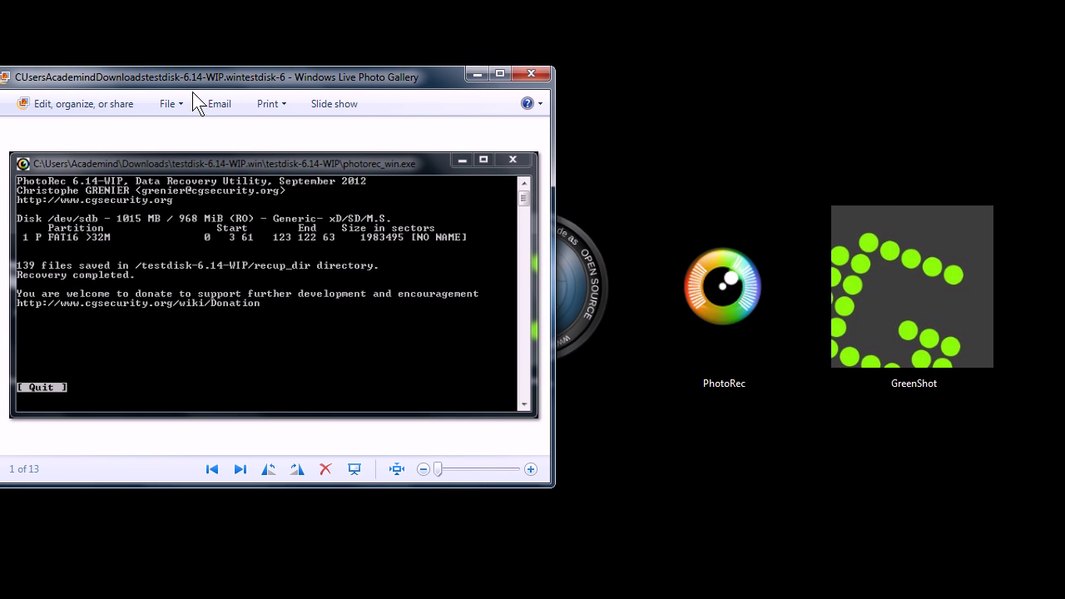
Step: Move the Photo Gallery window up and capture a 724x534 region around it with Greenshot
{"action": "left_click_drag", "start_coordinate": [342, 73], "coordinate": [469, 29]}
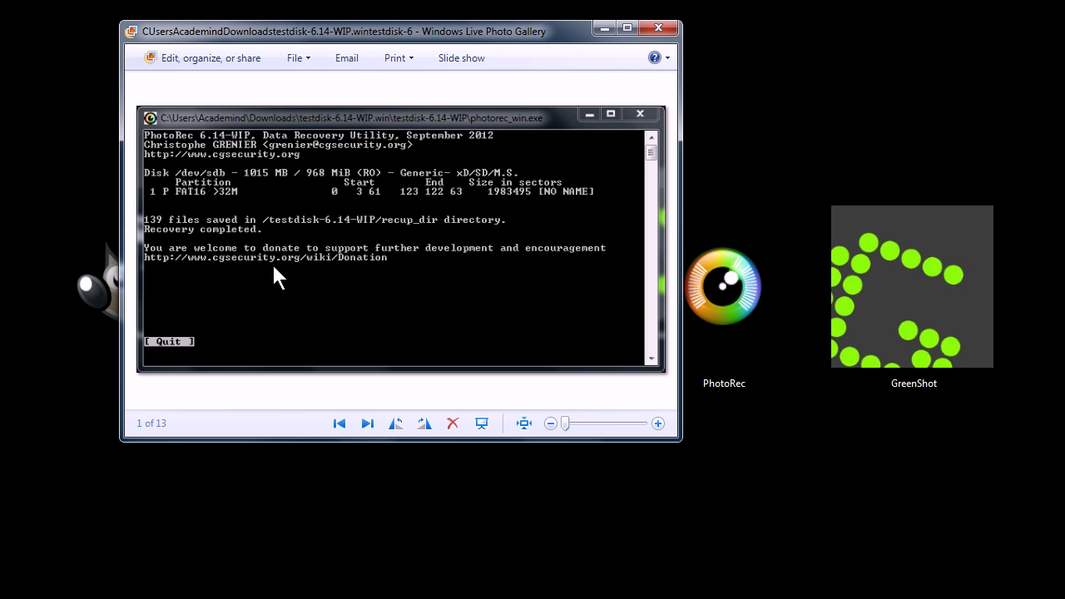
{"action": "key", "text": "Print"}
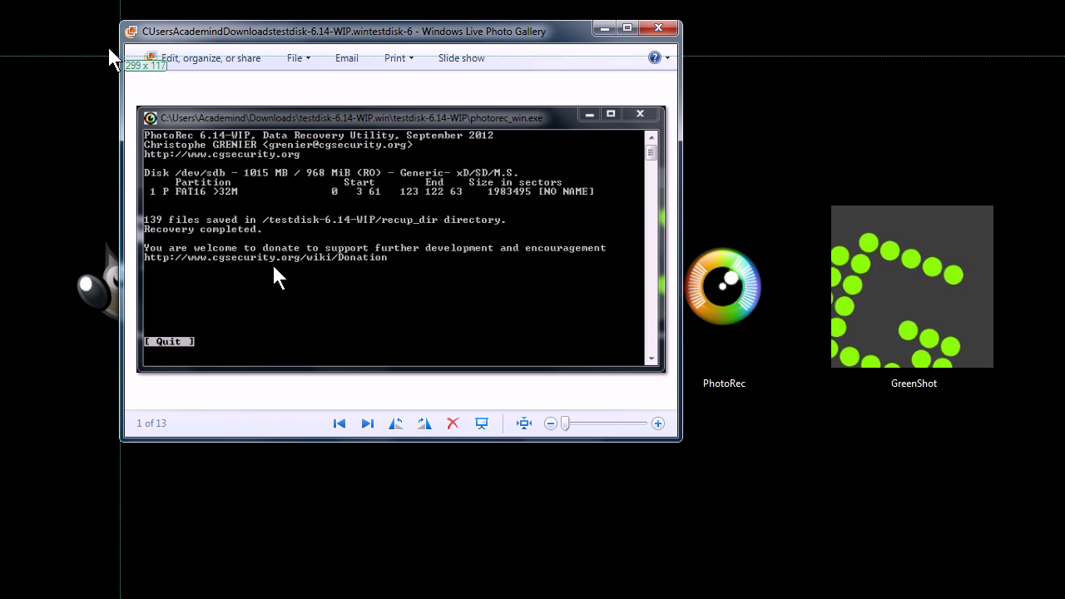
{"action": "left_click_drag", "start_coordinate": [97, 16], "coordinate": [697, 455]}
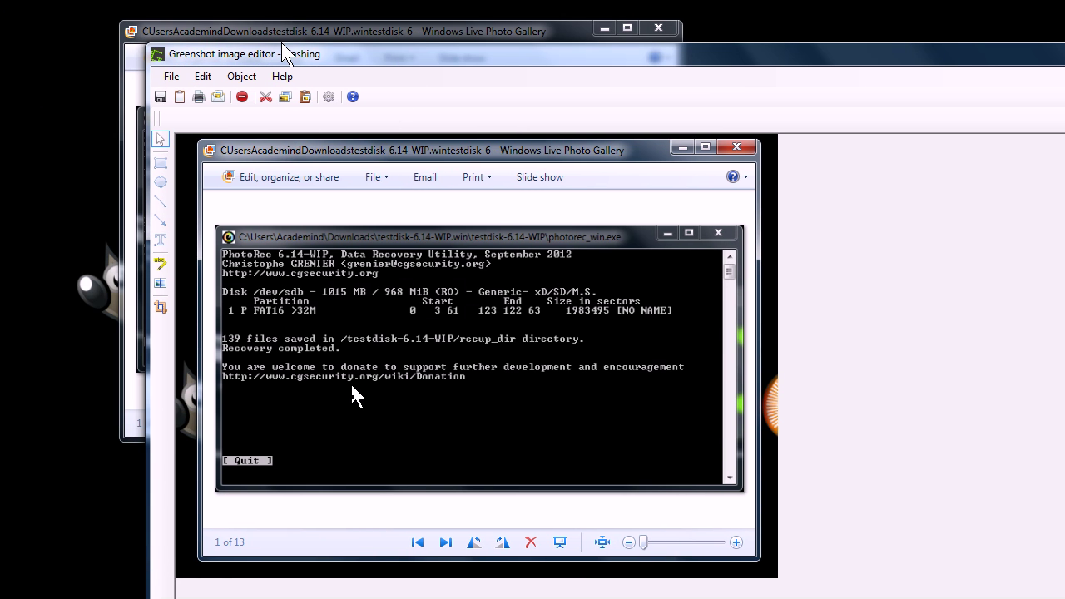
Step: Close the Greenshot image editor without saving the region capture
{"action": "left_click_drag", "start_coordinate": [153, 56], "coordinate": [117, 53]}
{"action": "left_click", "coordinate": [1049, 47]}
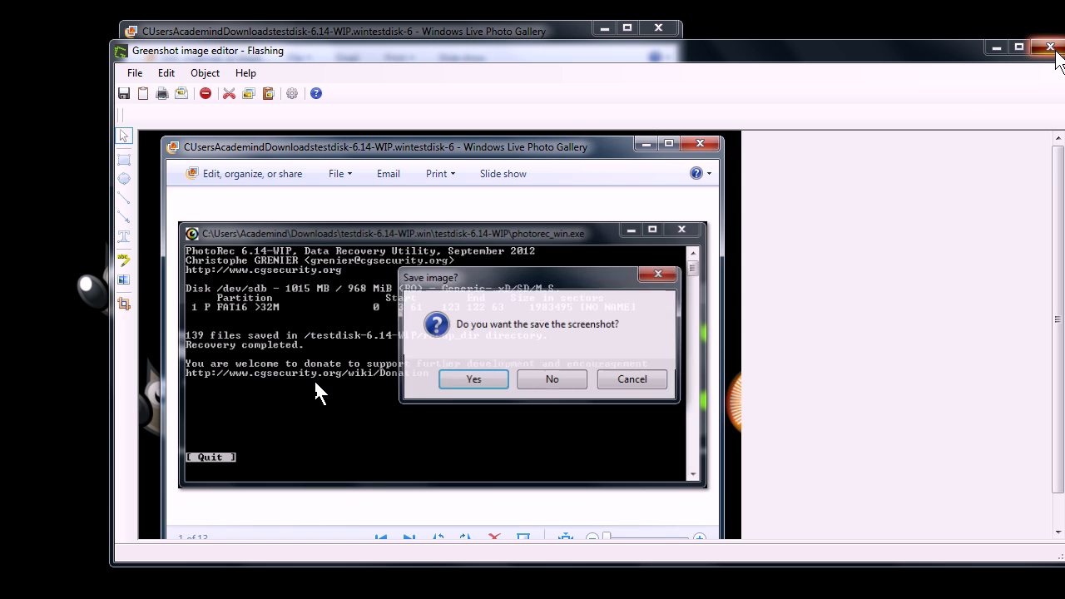
{"action": "left_click", "coordinate": [551, 380]}
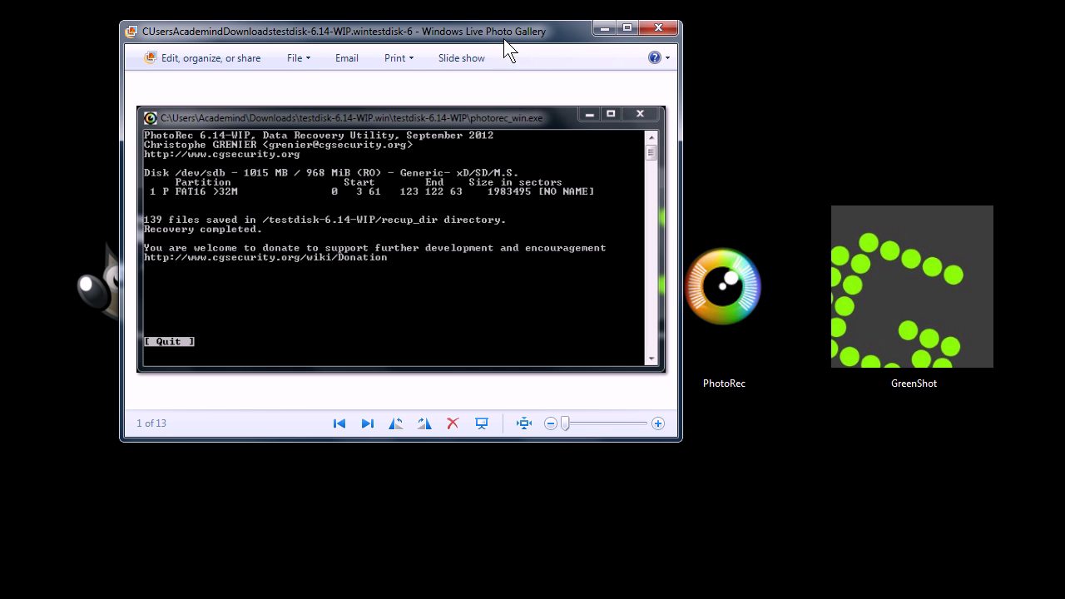
Step: Take a Greenshot window capture of the Photo Gallery window from the tray menu
{"action": "left_click_drag", "start_coordinate": [504, 47], "coordinate": [518, 53]}
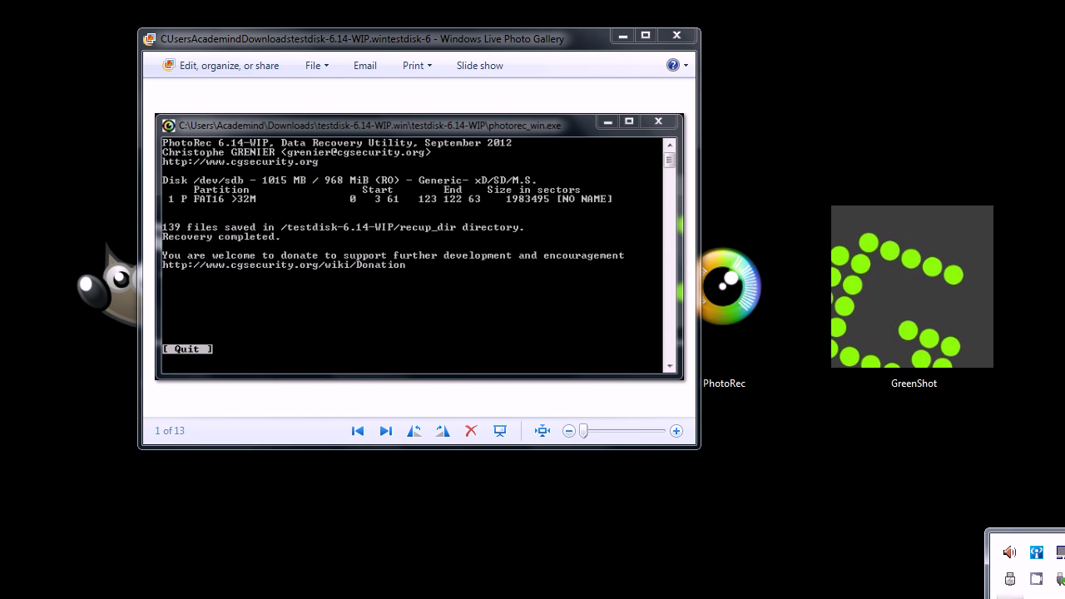
{"action": "right_click", "coordinate": [1009, 579]}
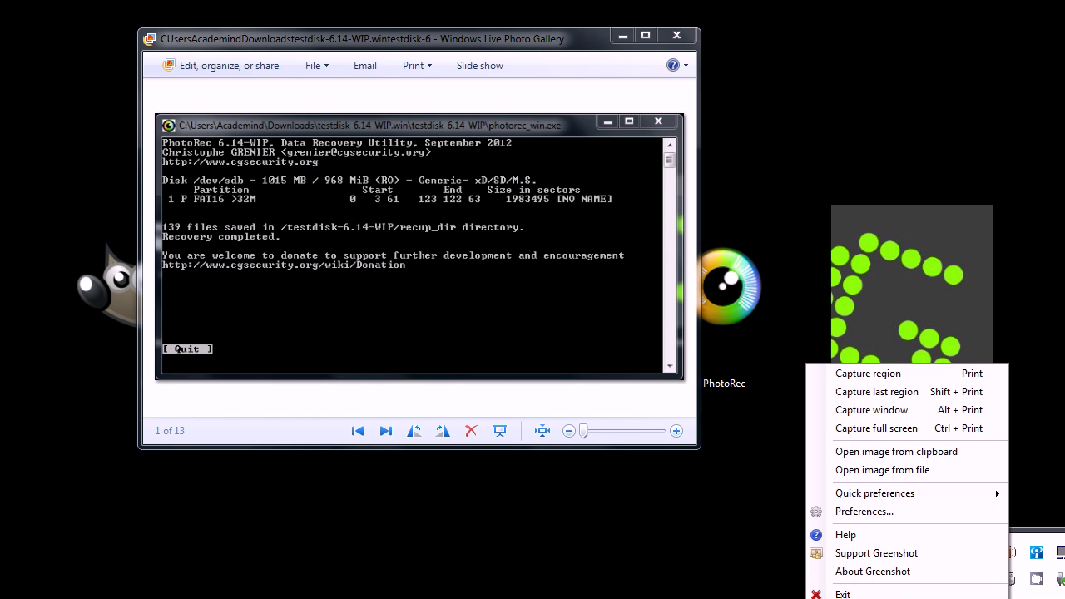
{"action": "left_click", "coordinate": [875, 409]}
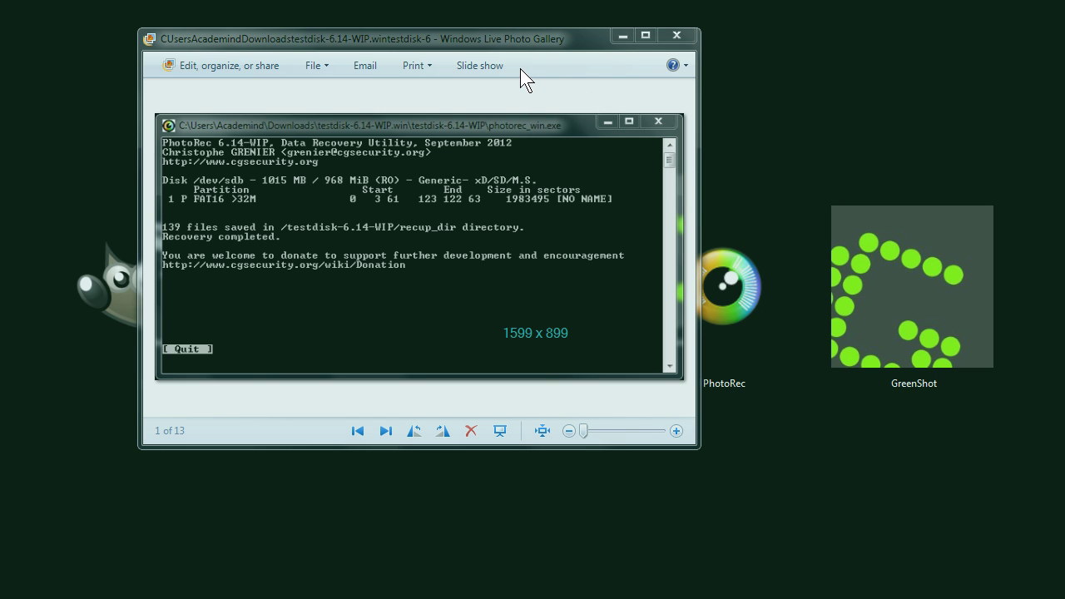
{"action": "left_click", "coordinate": [434, 38]}
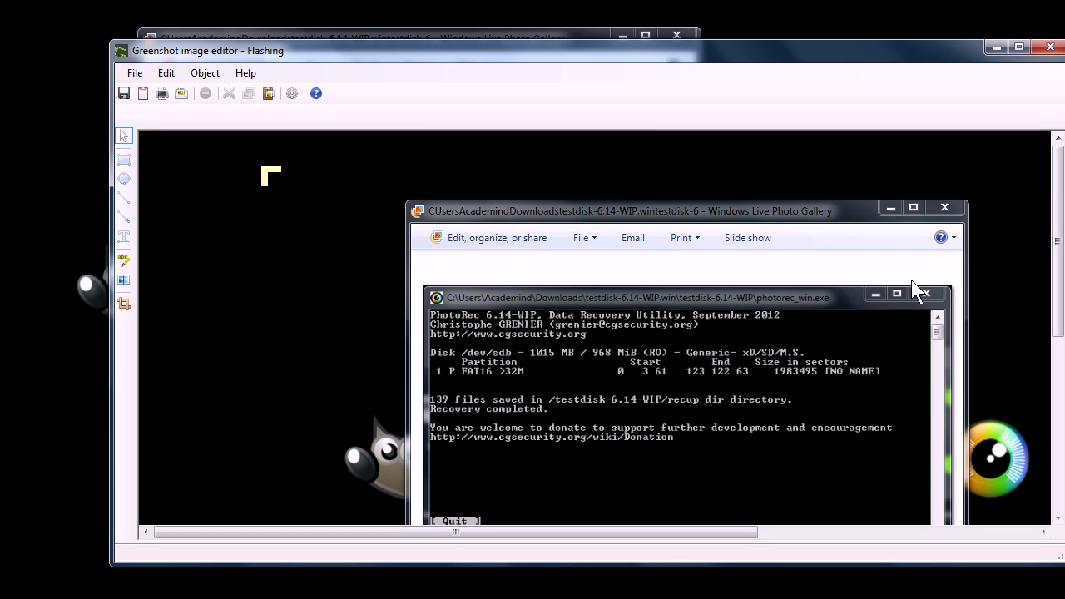
Step: Minimize the Greenshot editor and close Photo Gallery, leaving only the desktop icons
{"action": "scroll", "coordinate": [1051, 207], "scroll_direction": "down", "scroll_amount": 5}
{"action": "scroll", "coordinate": [1051, 207], "scroll_direction": "up", "scroll_amount": 3}
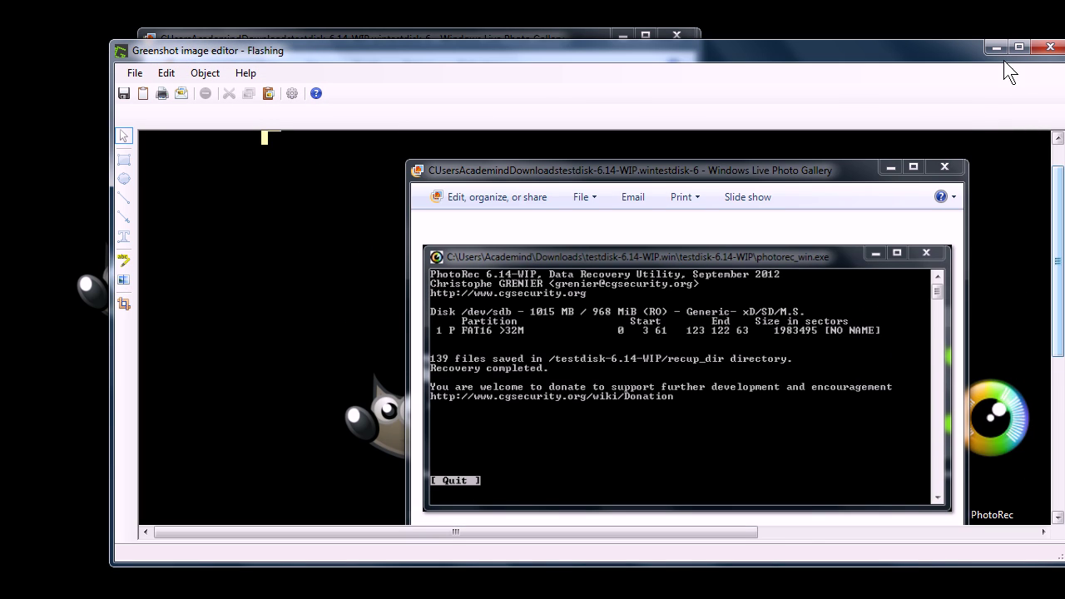
{"action": "left_click", "coordinate": [996, 47]}
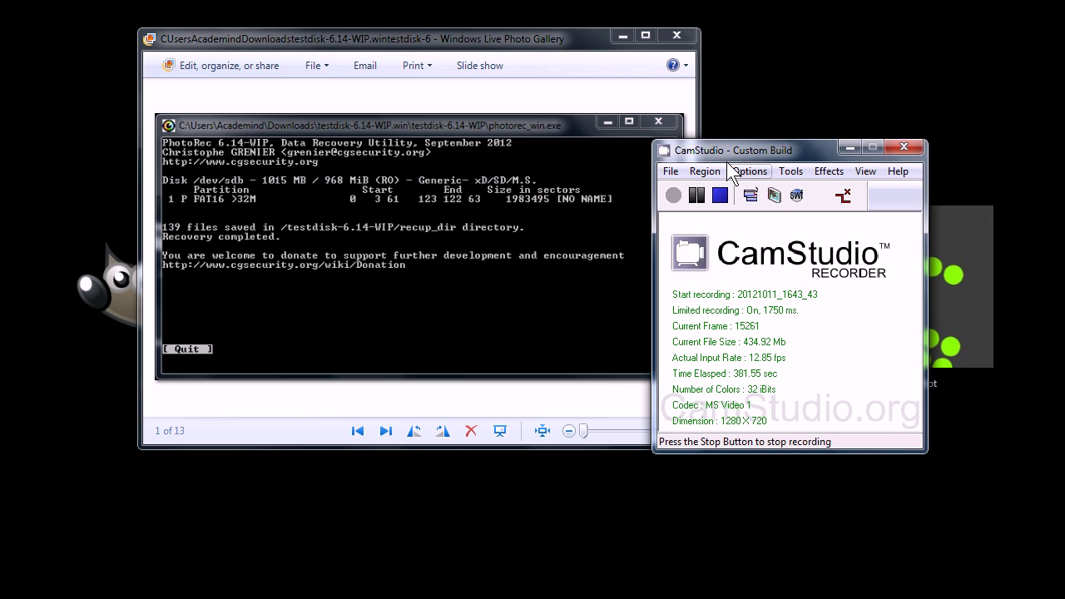
{"action": "left_click", "coordinate": [677, 35]}
{"action": "left_click_drag", "start_coordinate": [702, 147], "coordinate": [1064, 149]}
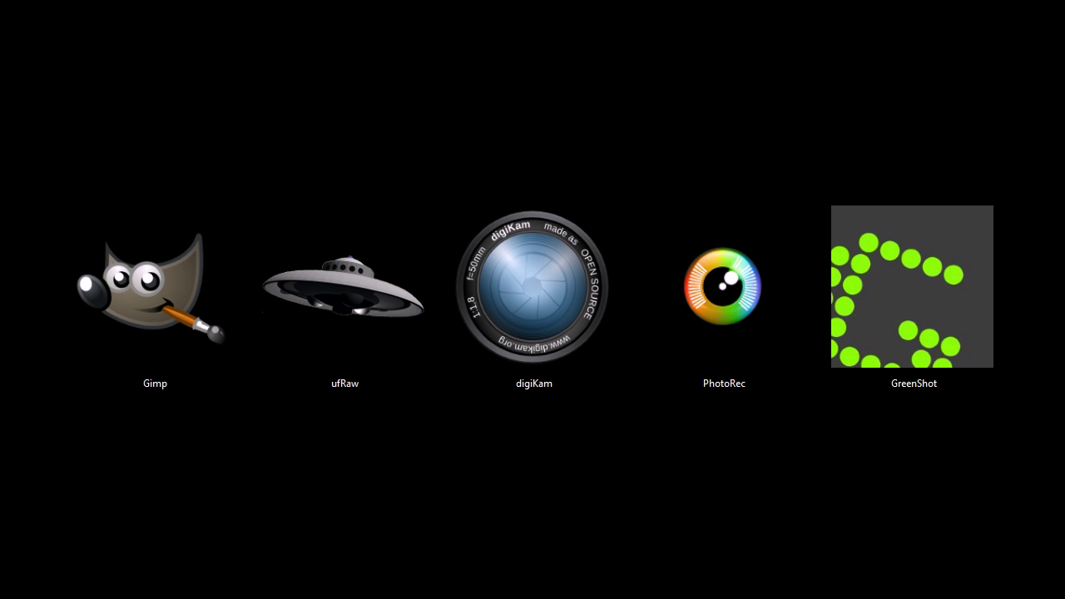